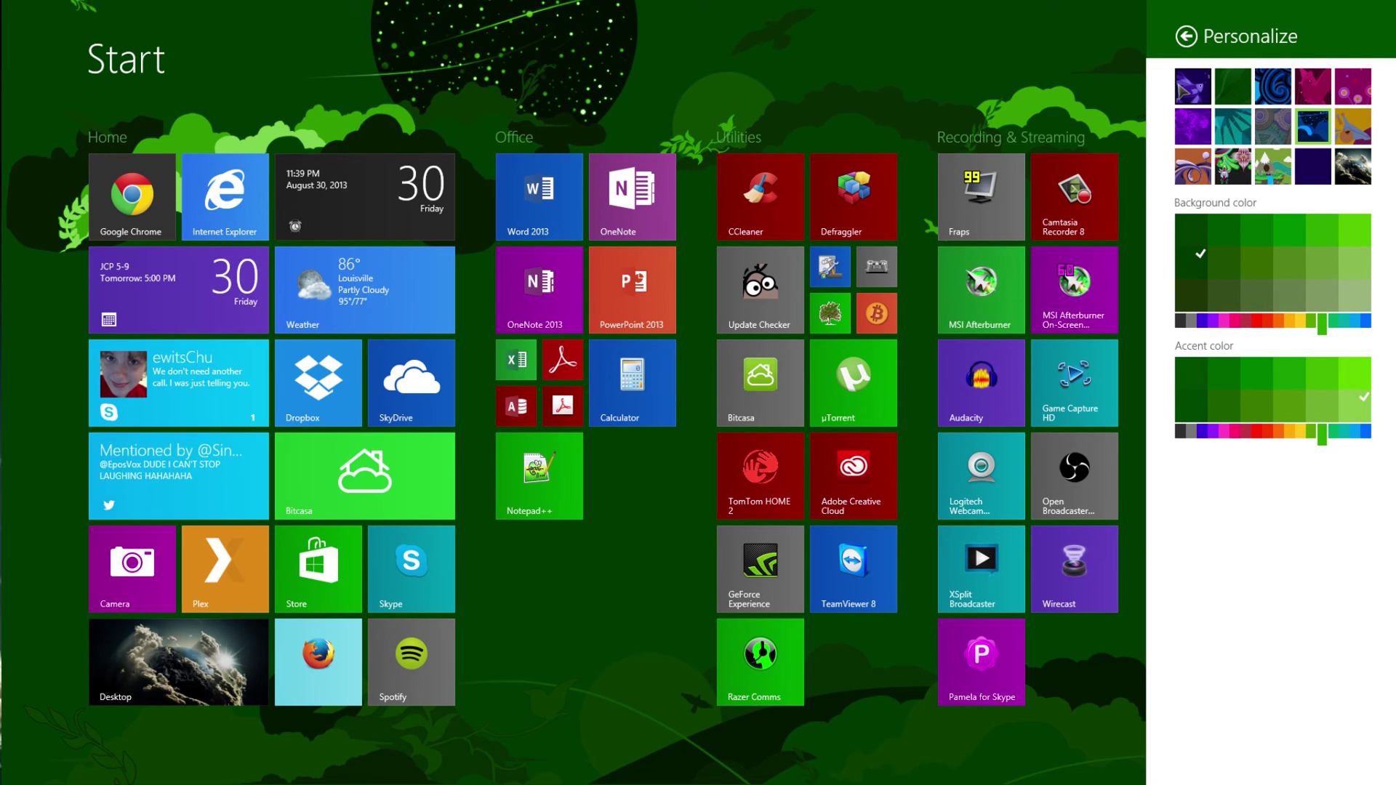
Step: Try out different green shades for the Start screen's background color and accent color
left_click(1224, 262)
left_click(1192, 262)
left_click(1355, 375)
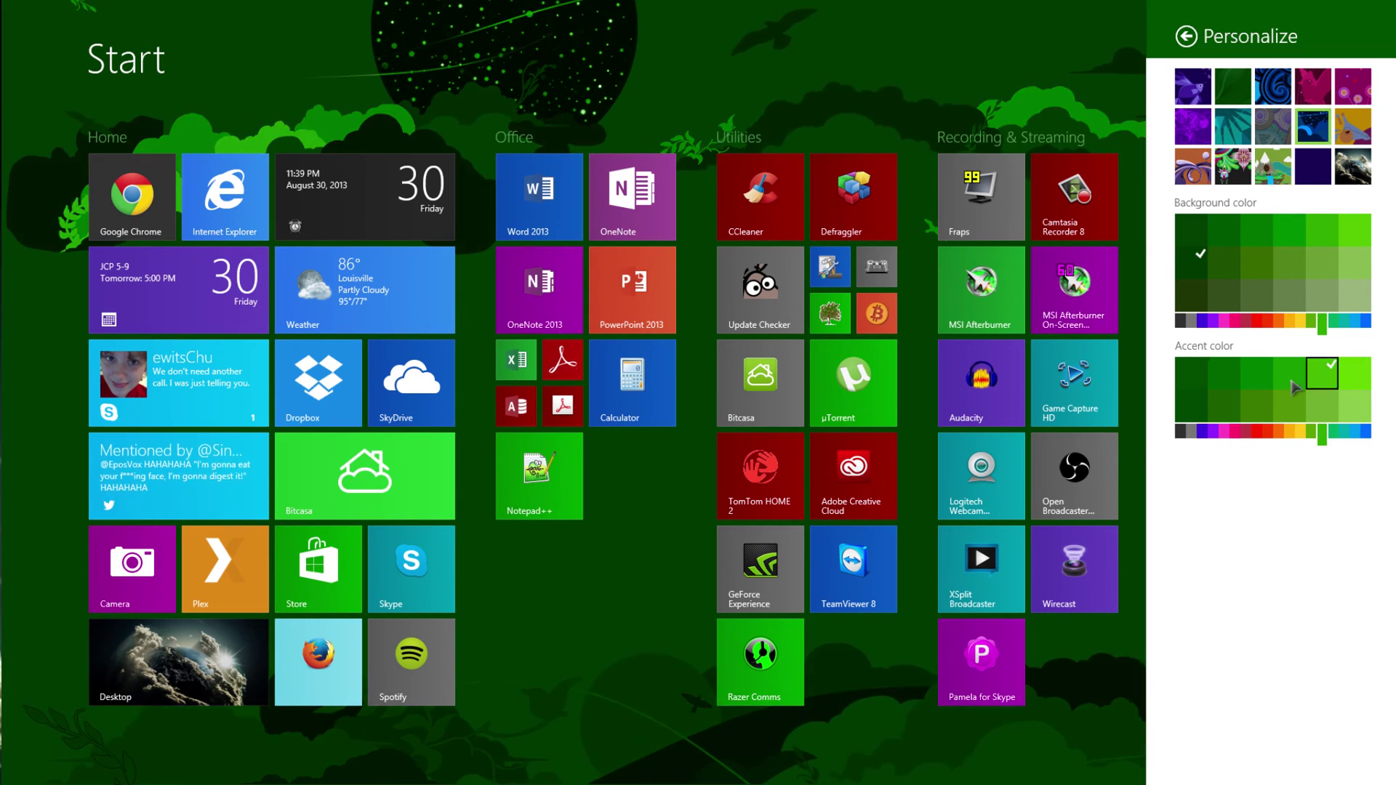
left_click(1191, 373)
left_click(1354, 404)
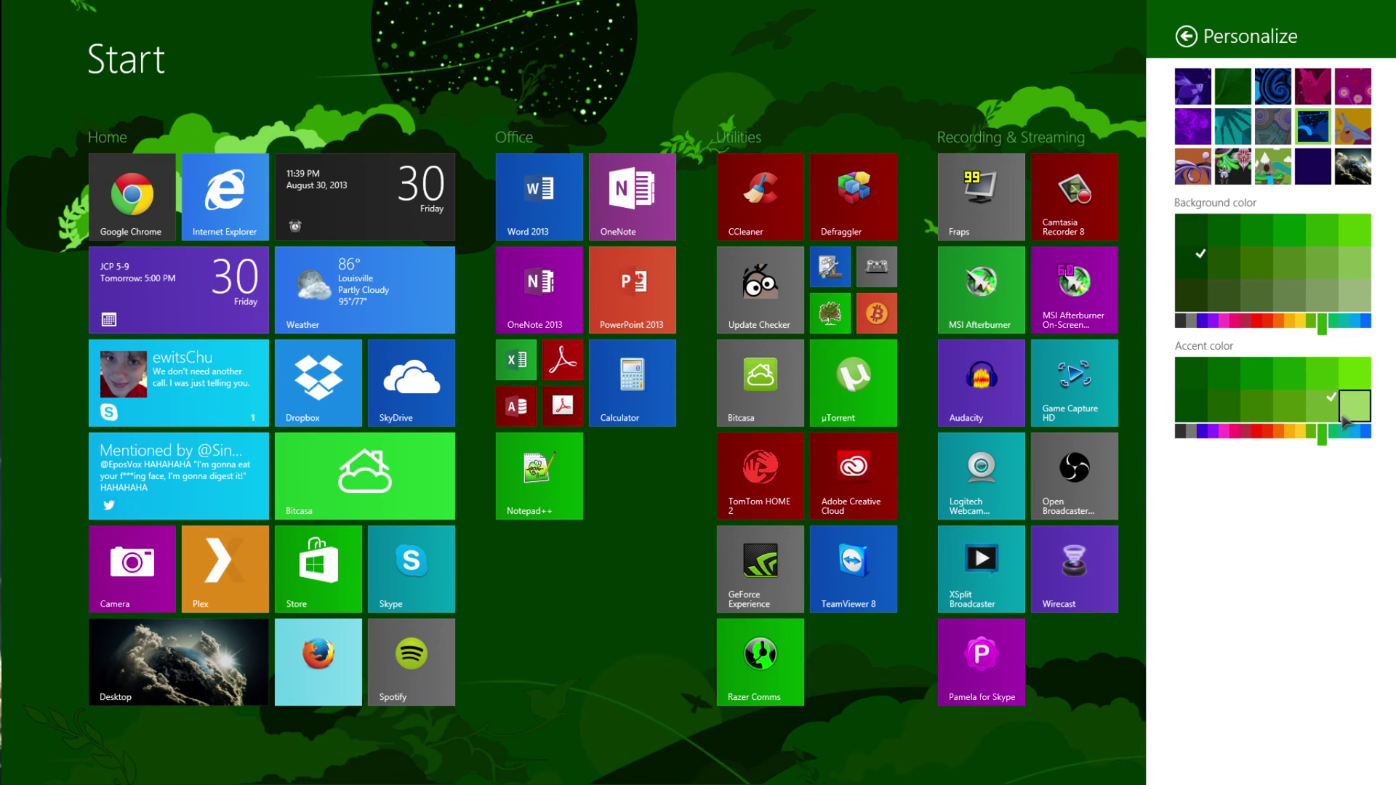
left_click(1202, 284)
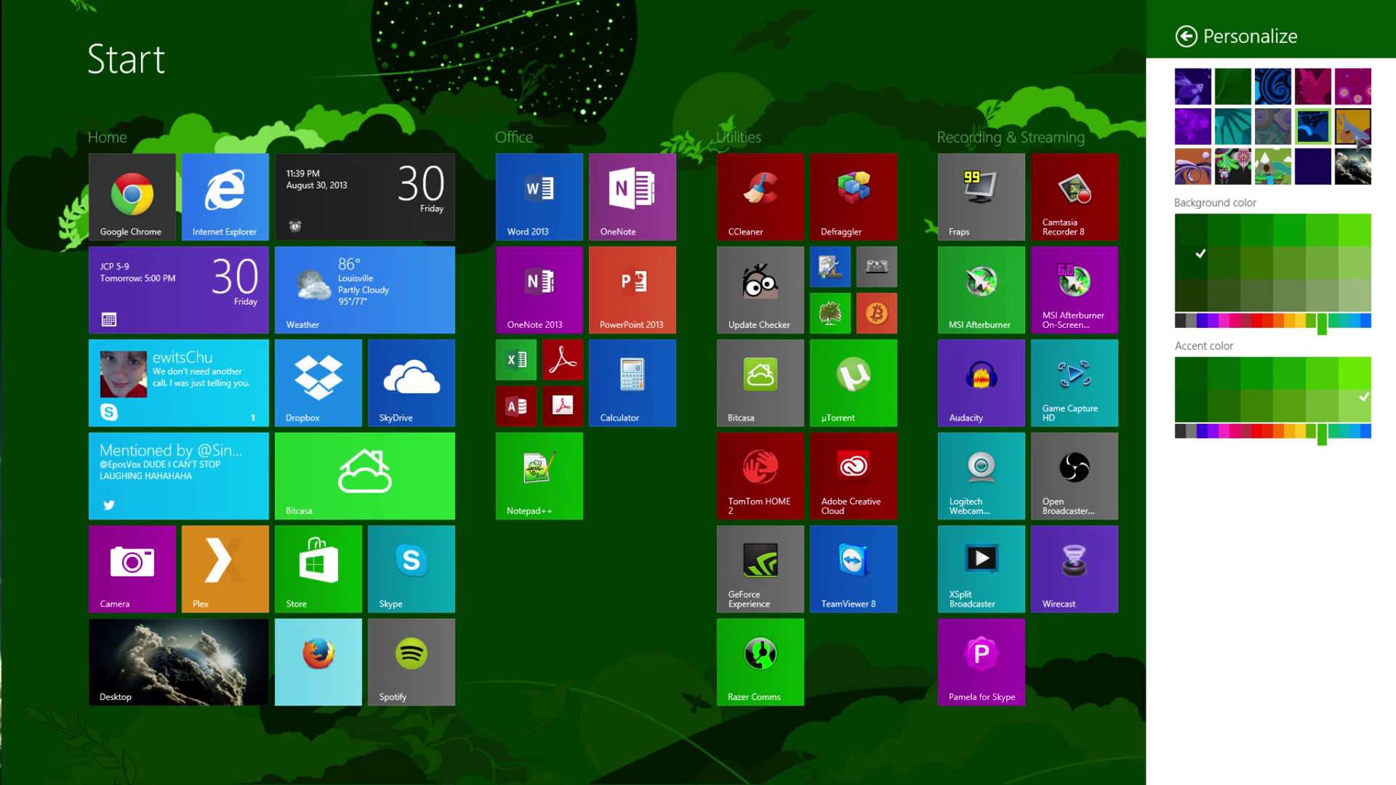
Step: Preview the desktop wallpaper as the Start screen background, choose the blue cloud-and-moon design instead, and close the personalization settings
left_click(1351, 180)
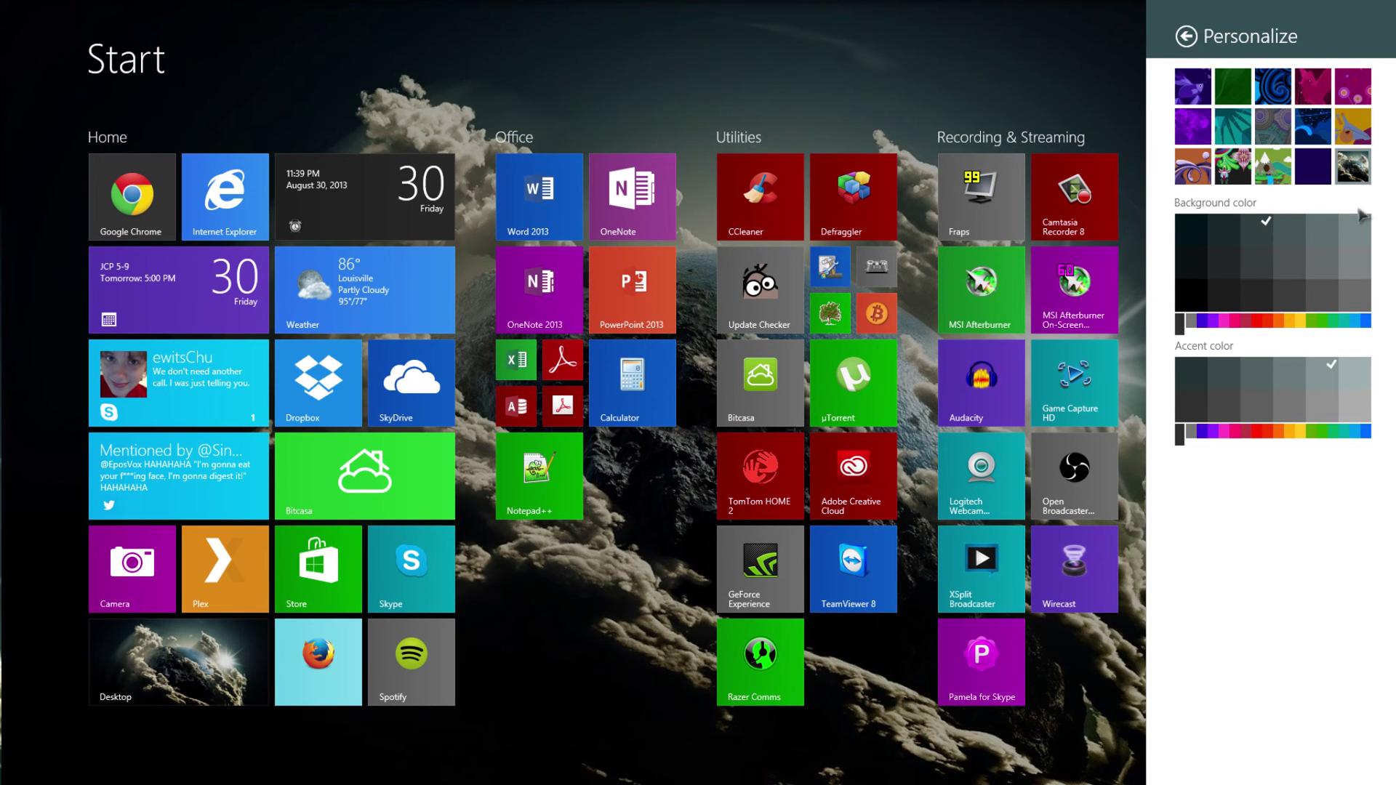
left_click(1328, 133)
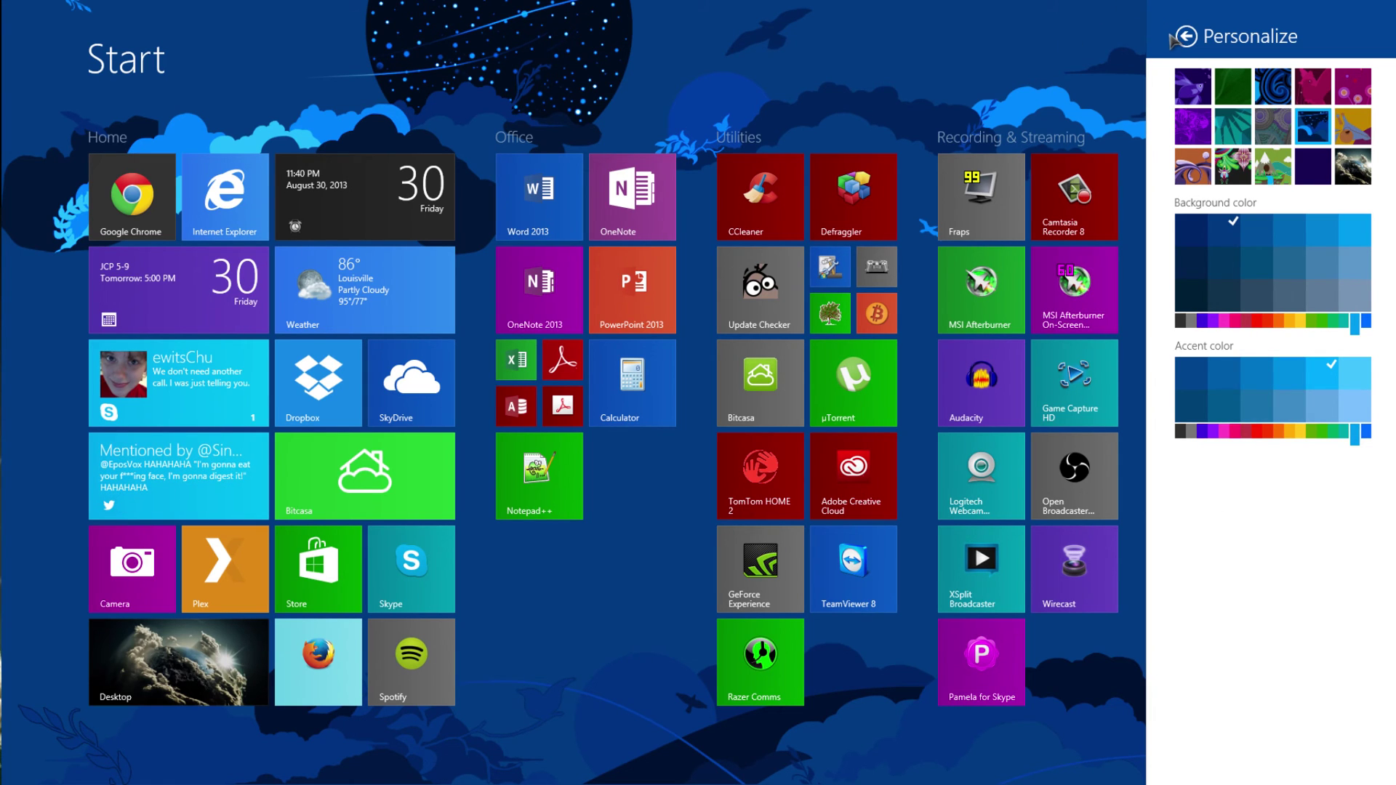
left_click(592, 487)
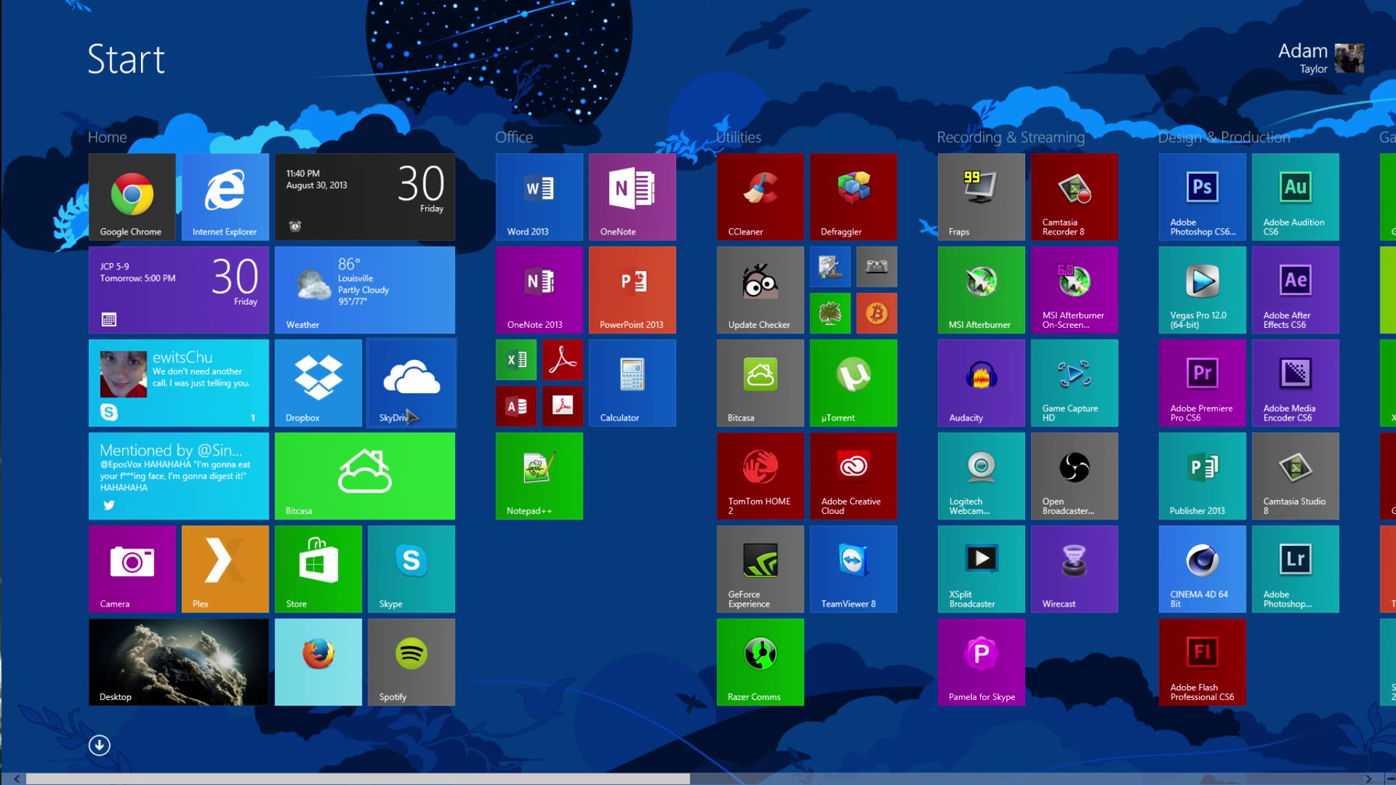
Step: View the top-level folders in the SkyDrive app and return to the Start screen
left_click(412, 416)
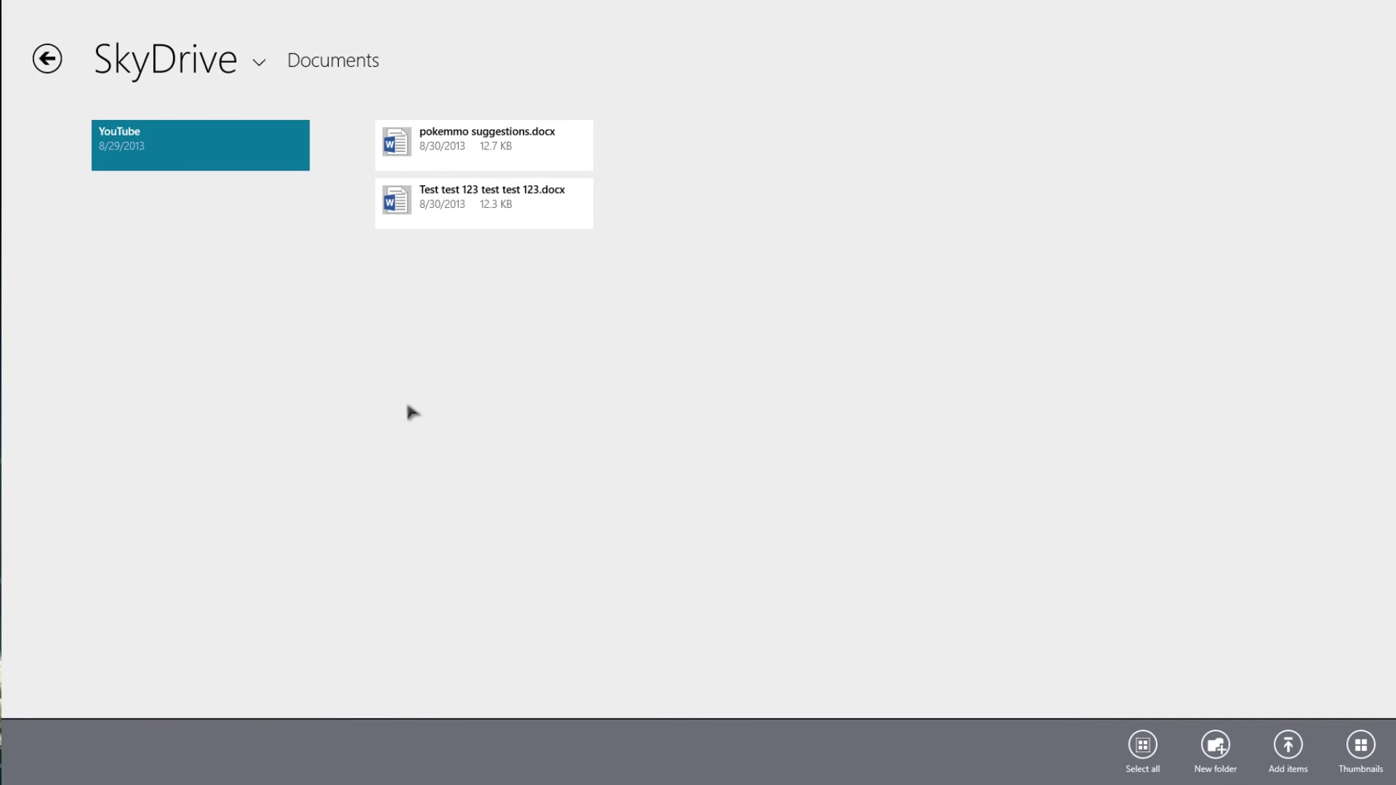
key("super")
left_click(393, 390)
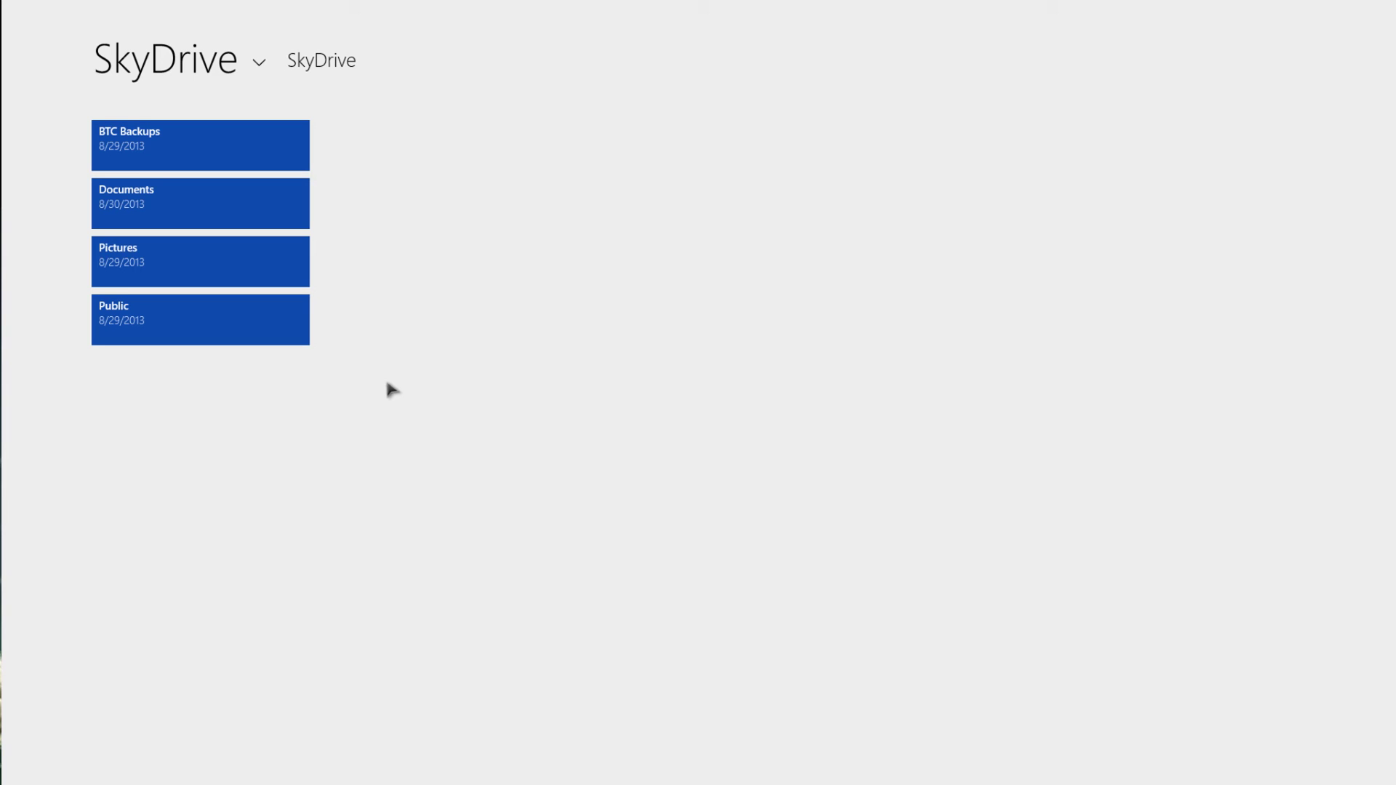
key("super")
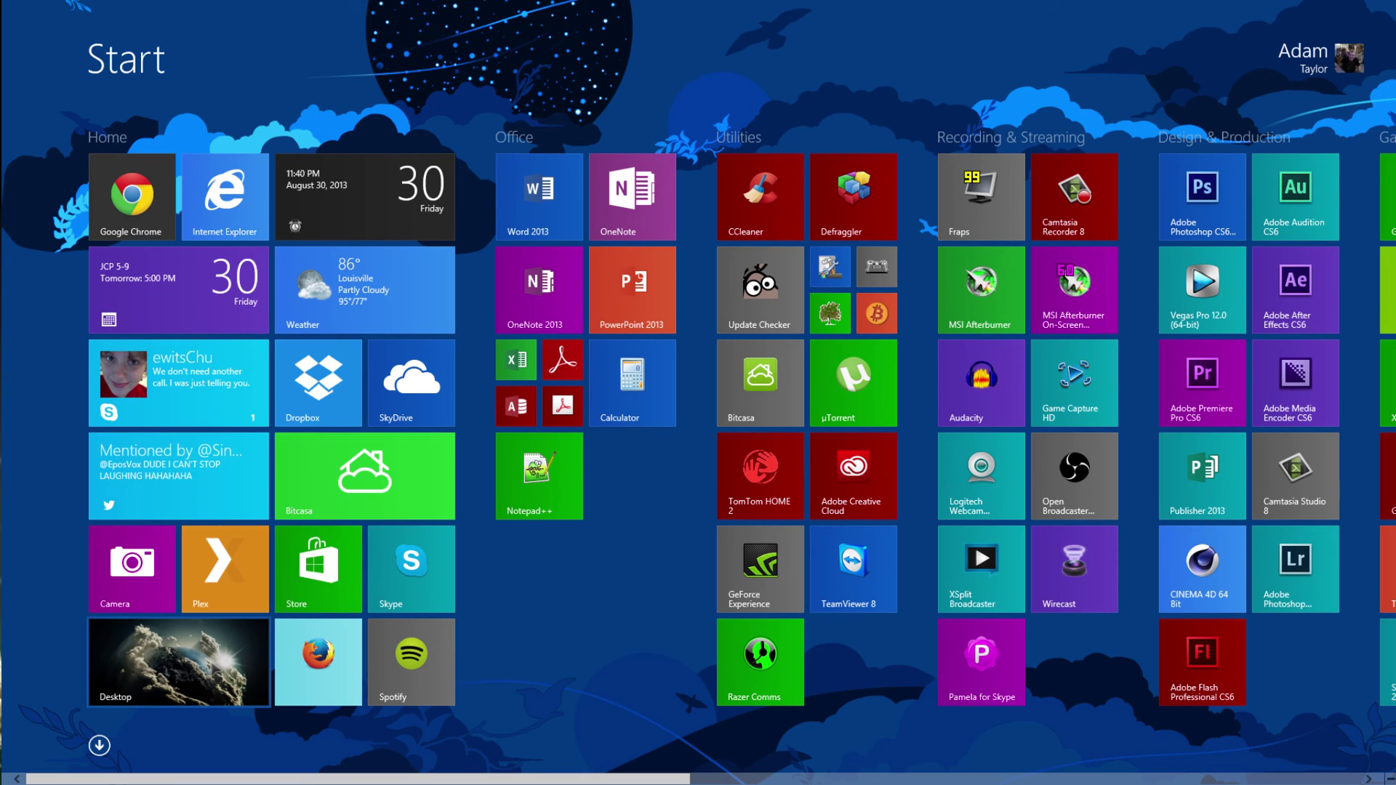
Step: Switch to the desktop and open This PC in File Explorer, showing SkyDrive among the navigation locations
key("super")
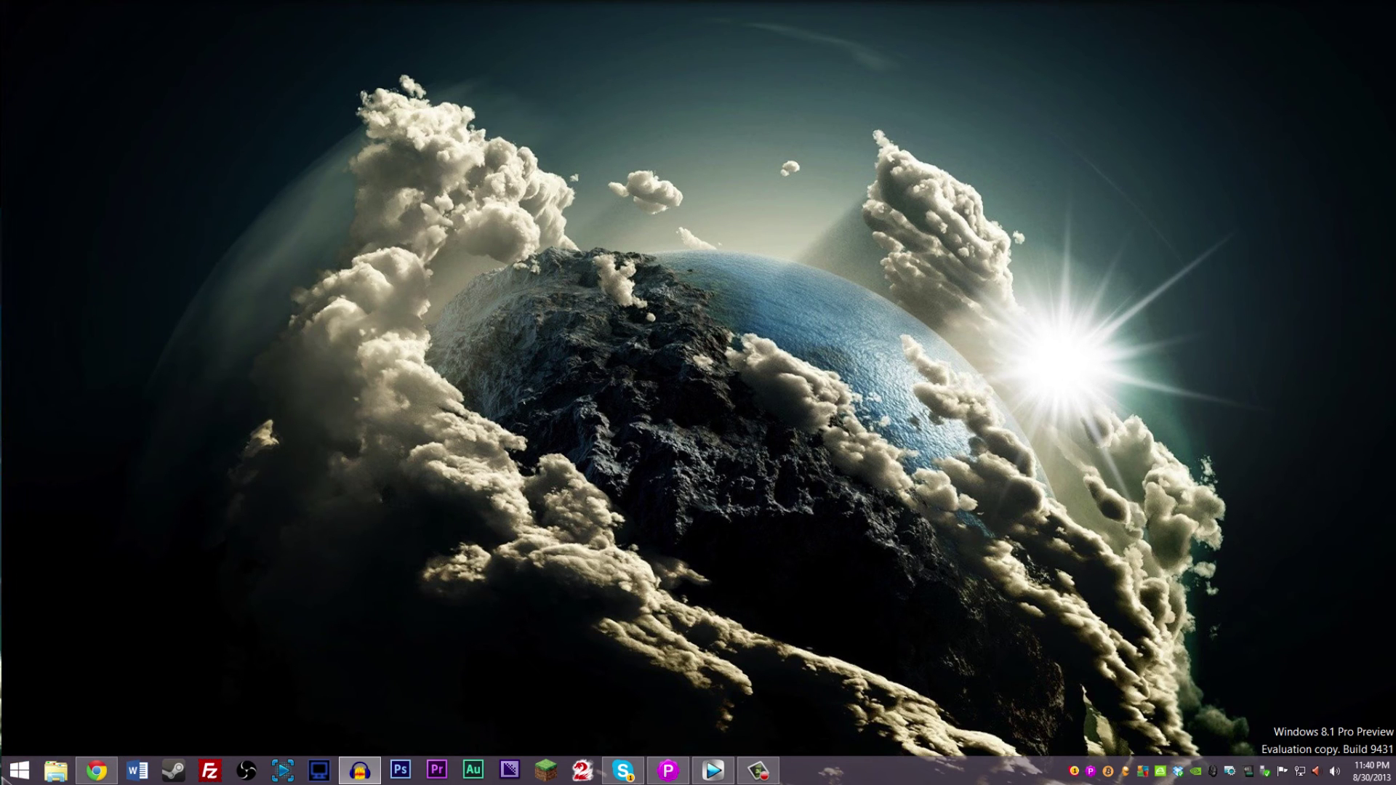
key("super")
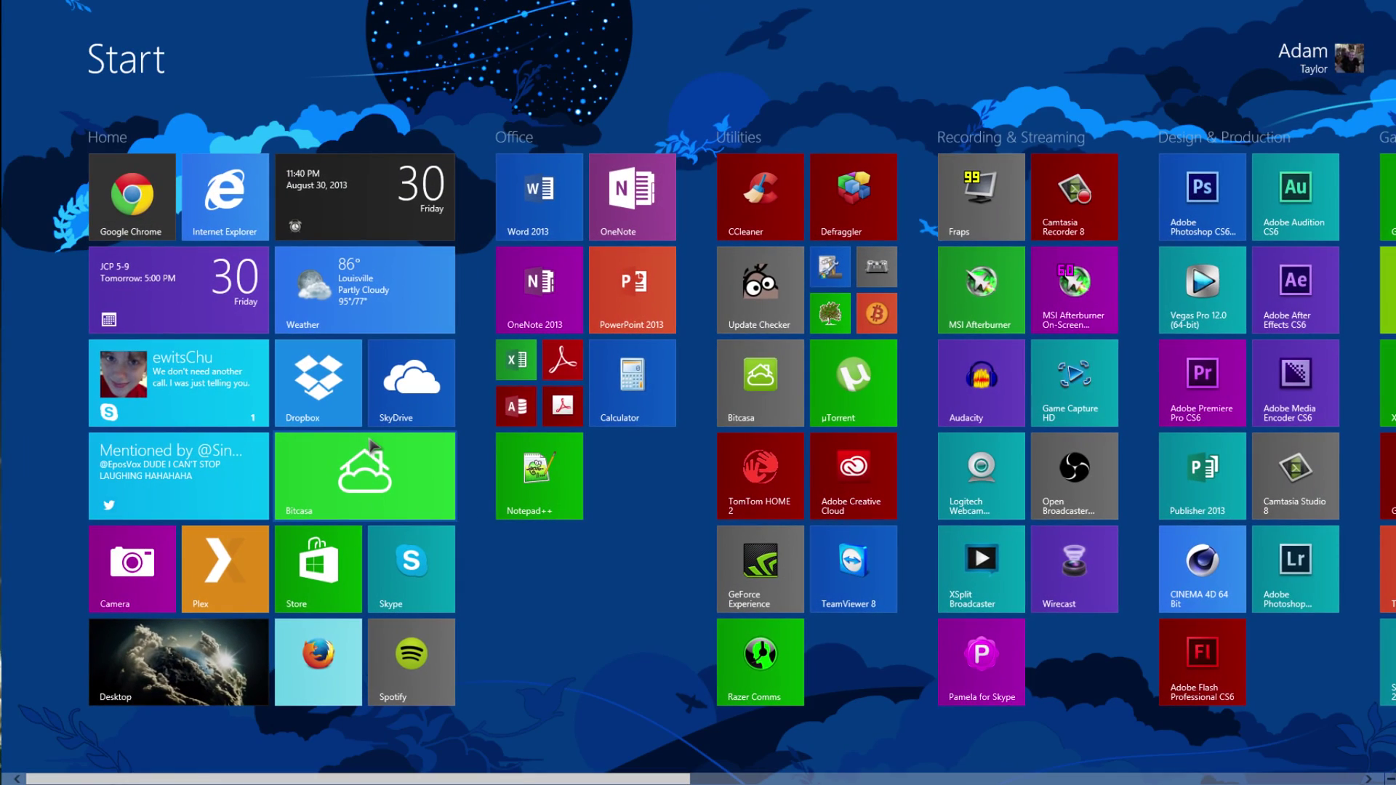
left_click(145, 662)
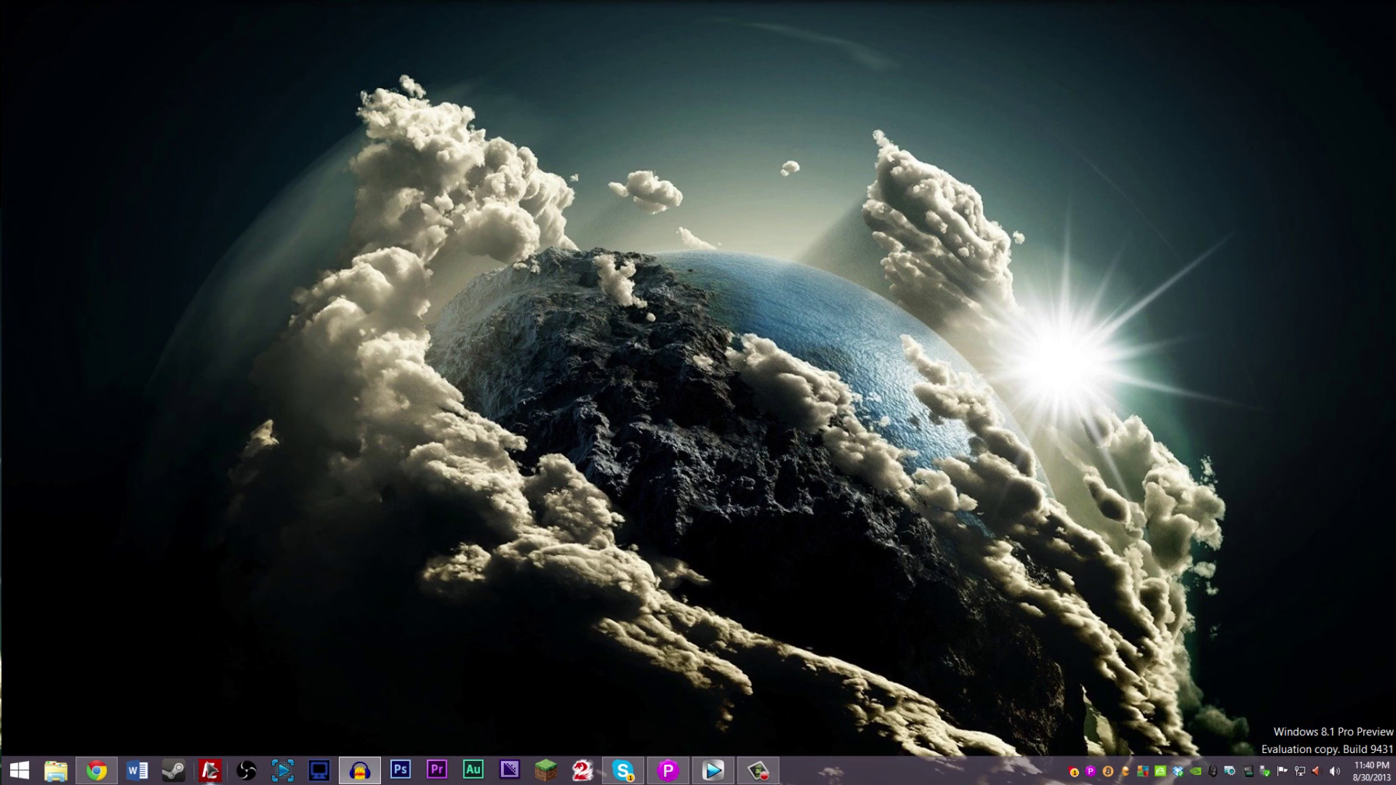
right_click(56, 770)
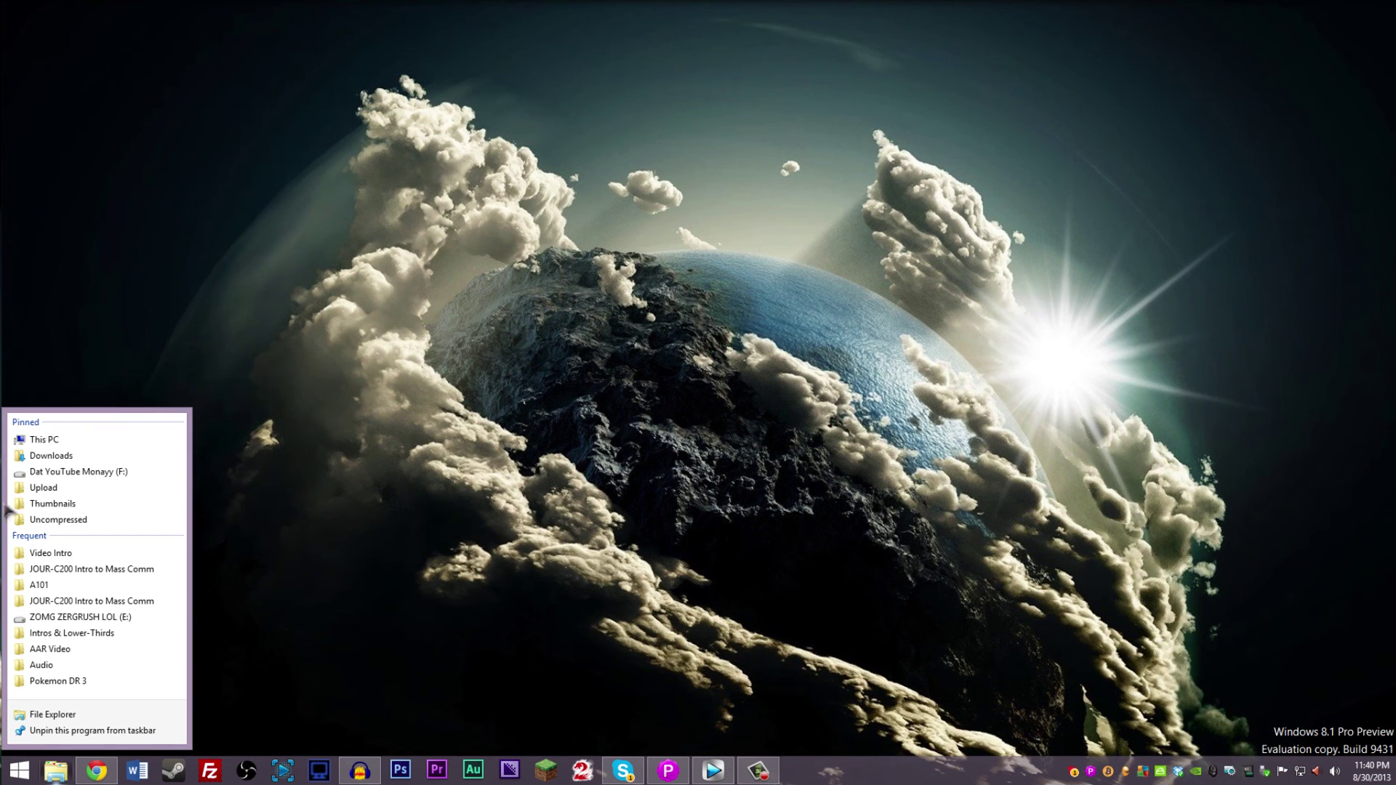
left_click(64, 453)
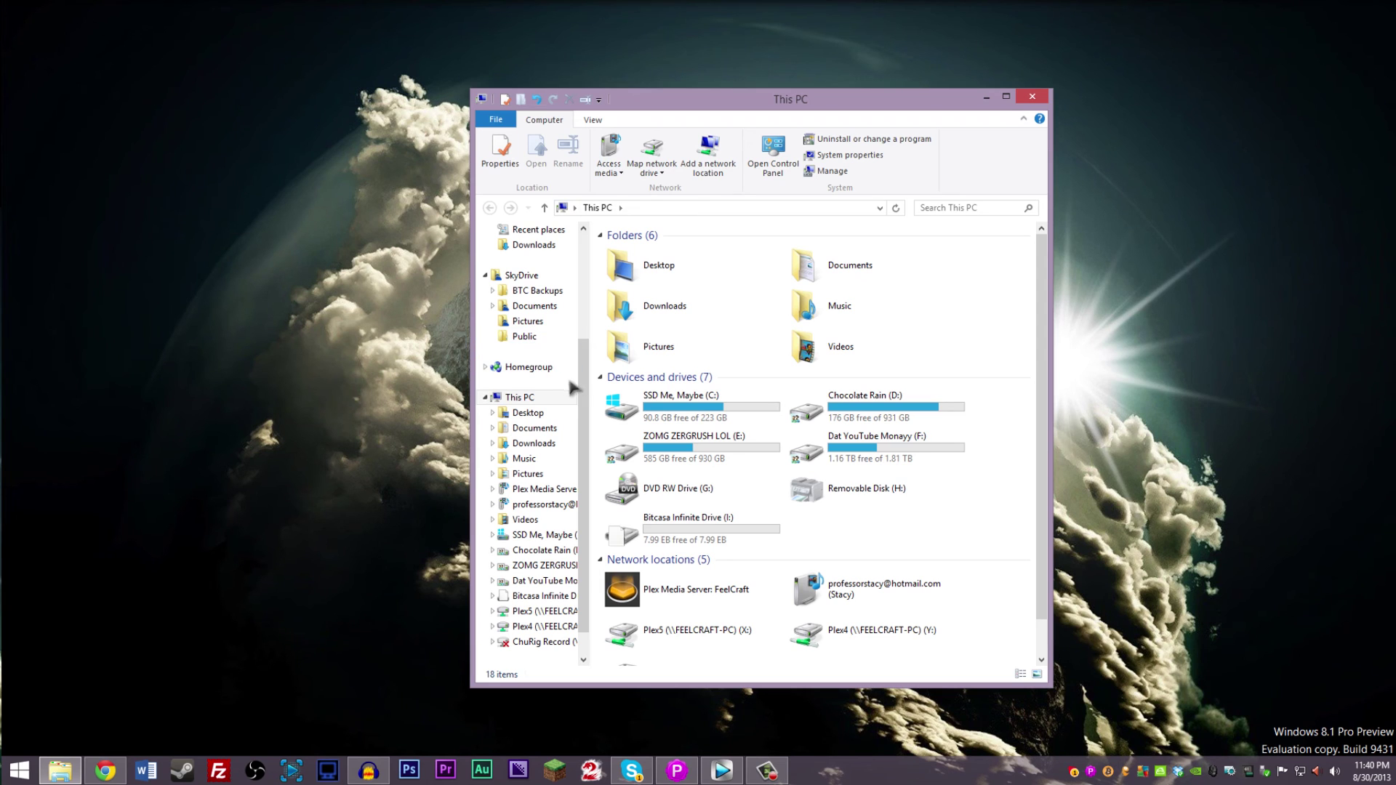
left_click_drag(584, 393, 584, 306)
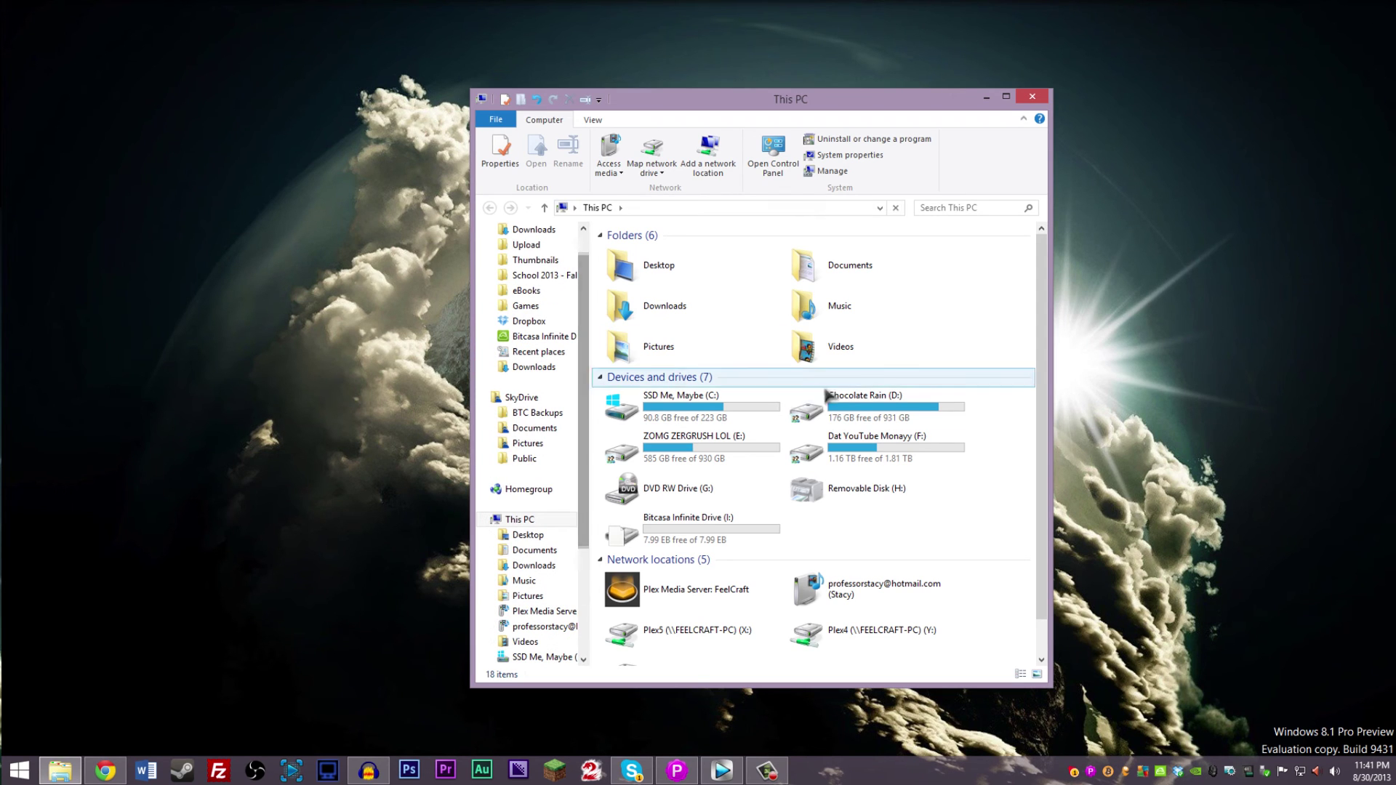
Step: Inspect the SkyDrive folder stored on the Chocolate Rain (D:) drive and open the separate SkyDrive navigation location
double_click(871, 417)
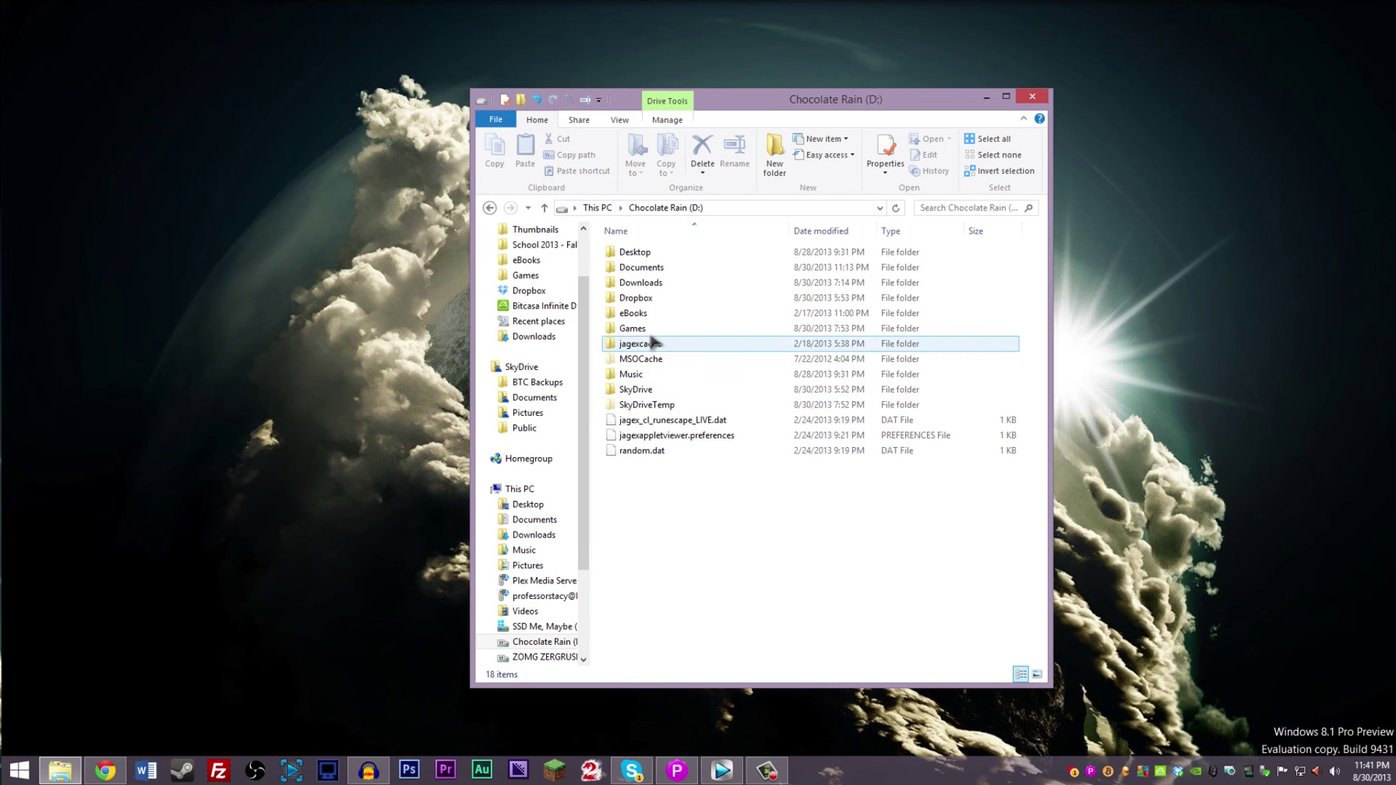
double_click(640, 394)
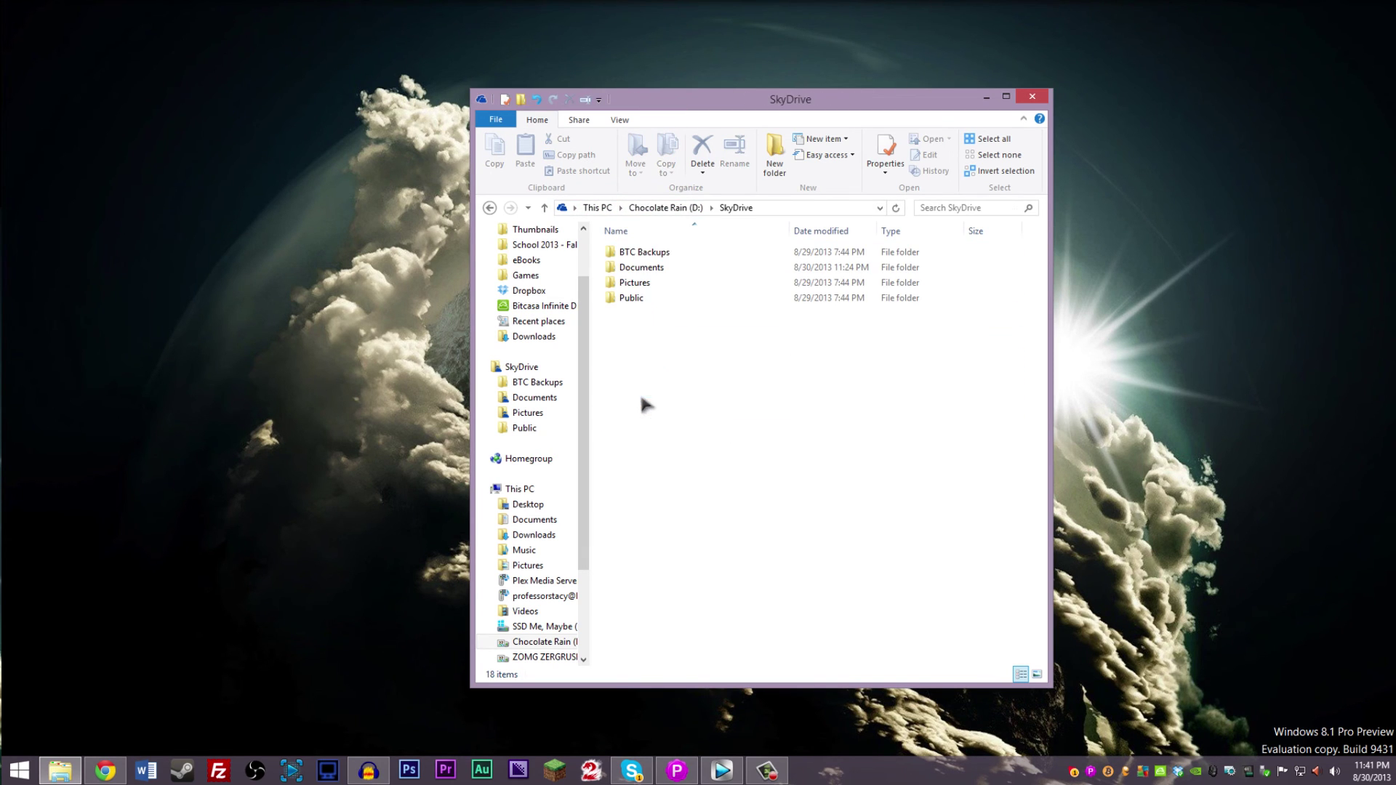
key("BackSpace")
left_click(622, 408, "ctrl")
left_click(626, 396)
mouse_move(625, 396)
left_mouse_down()
mouse_move(530, 294)
mouse_move(639, 368)
mouse_move(631, 393)
left_mouse_up()
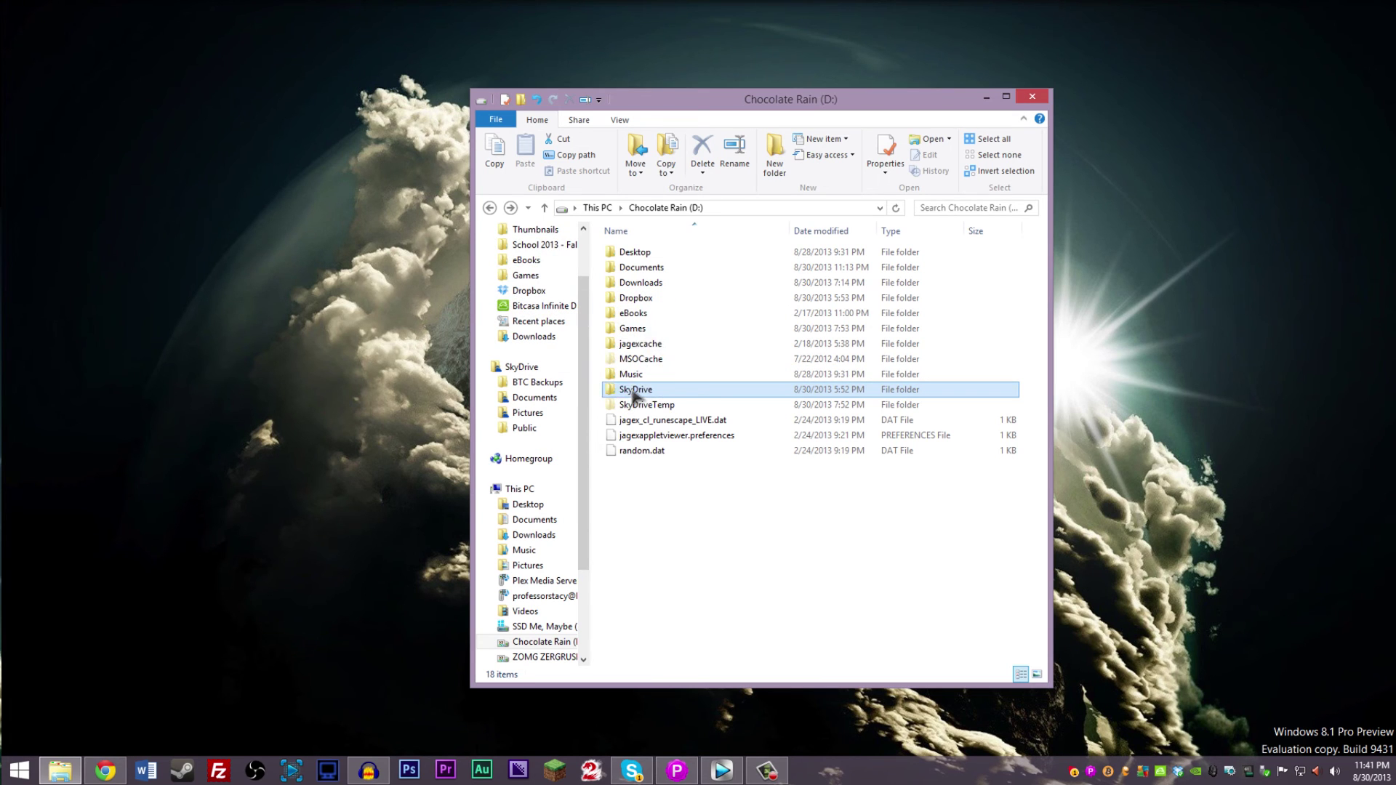
double_click(631, 394)
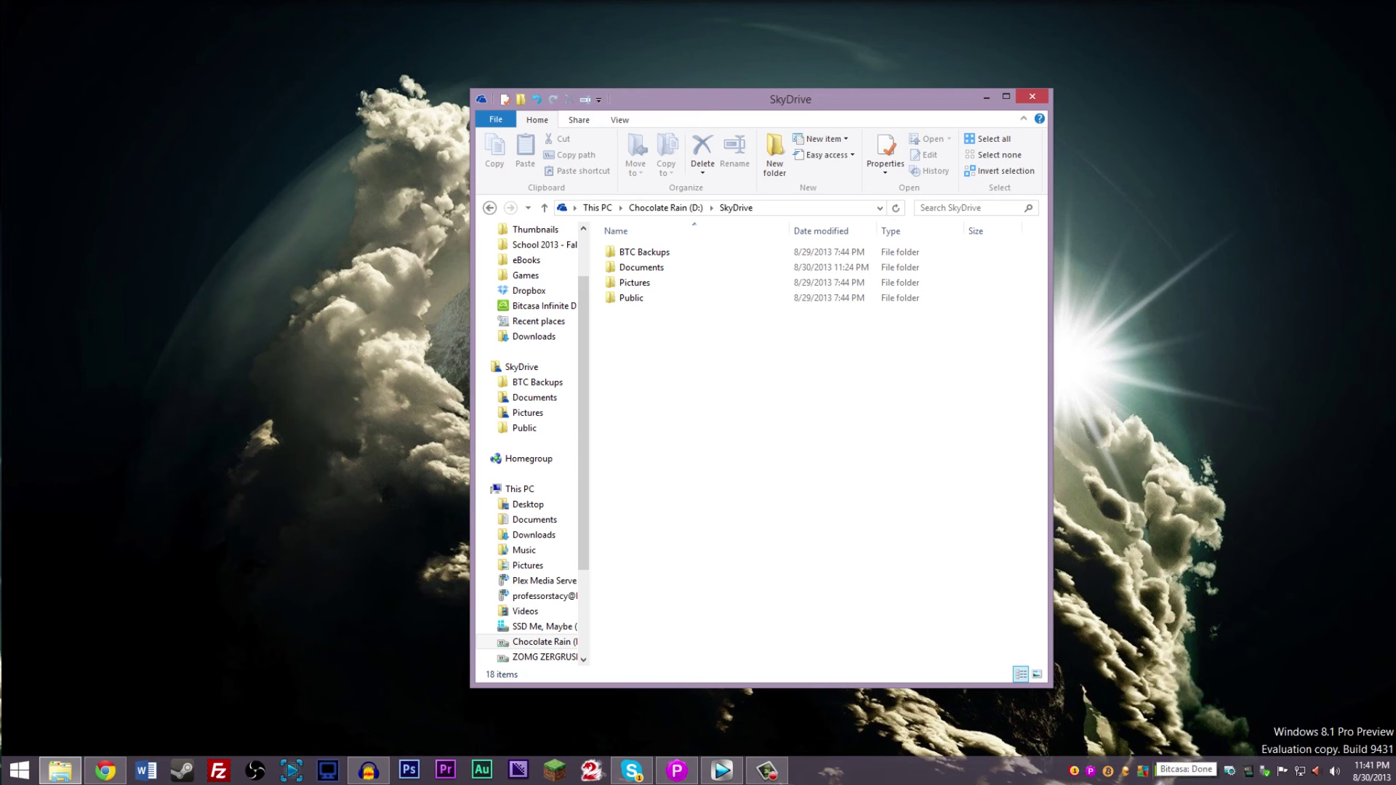
key("BackSpace")
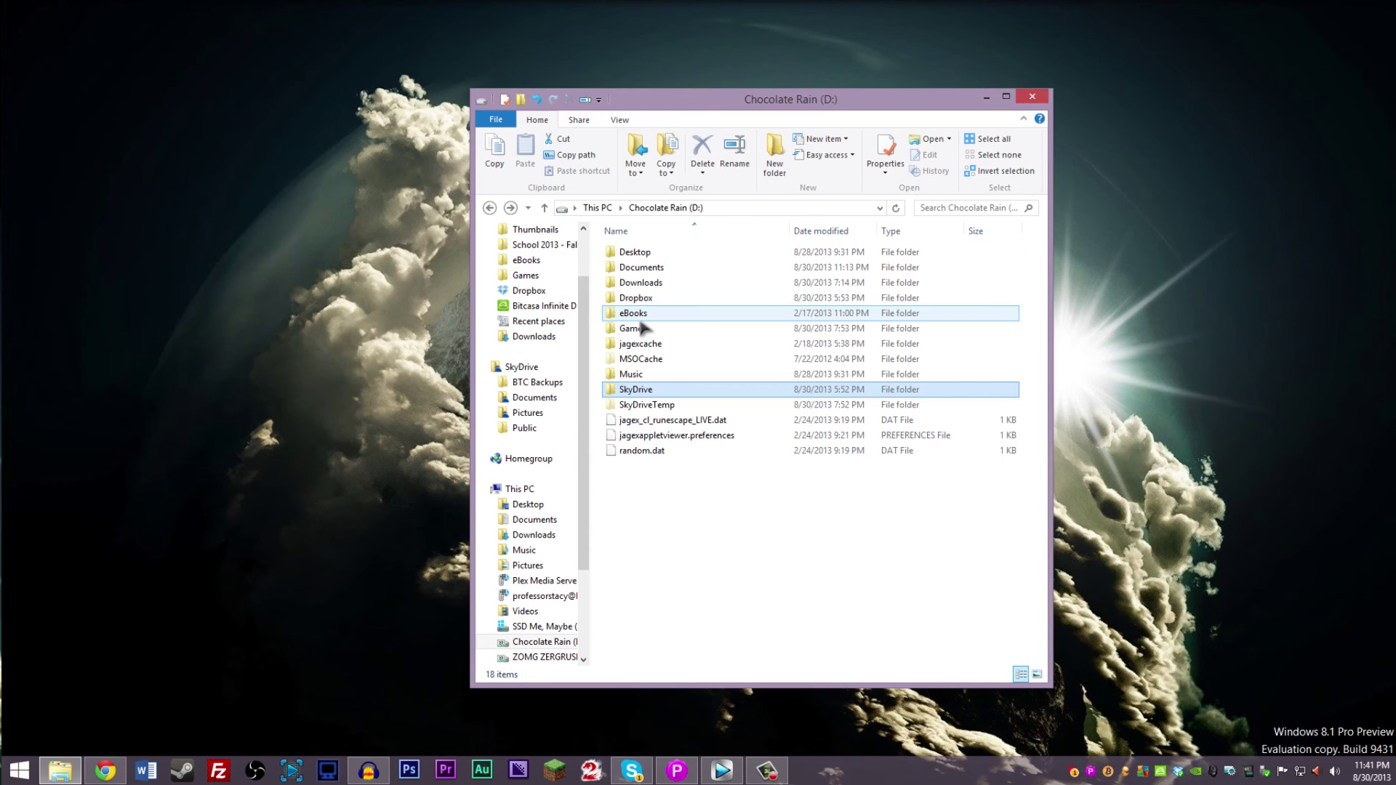
left_click(524, 367)
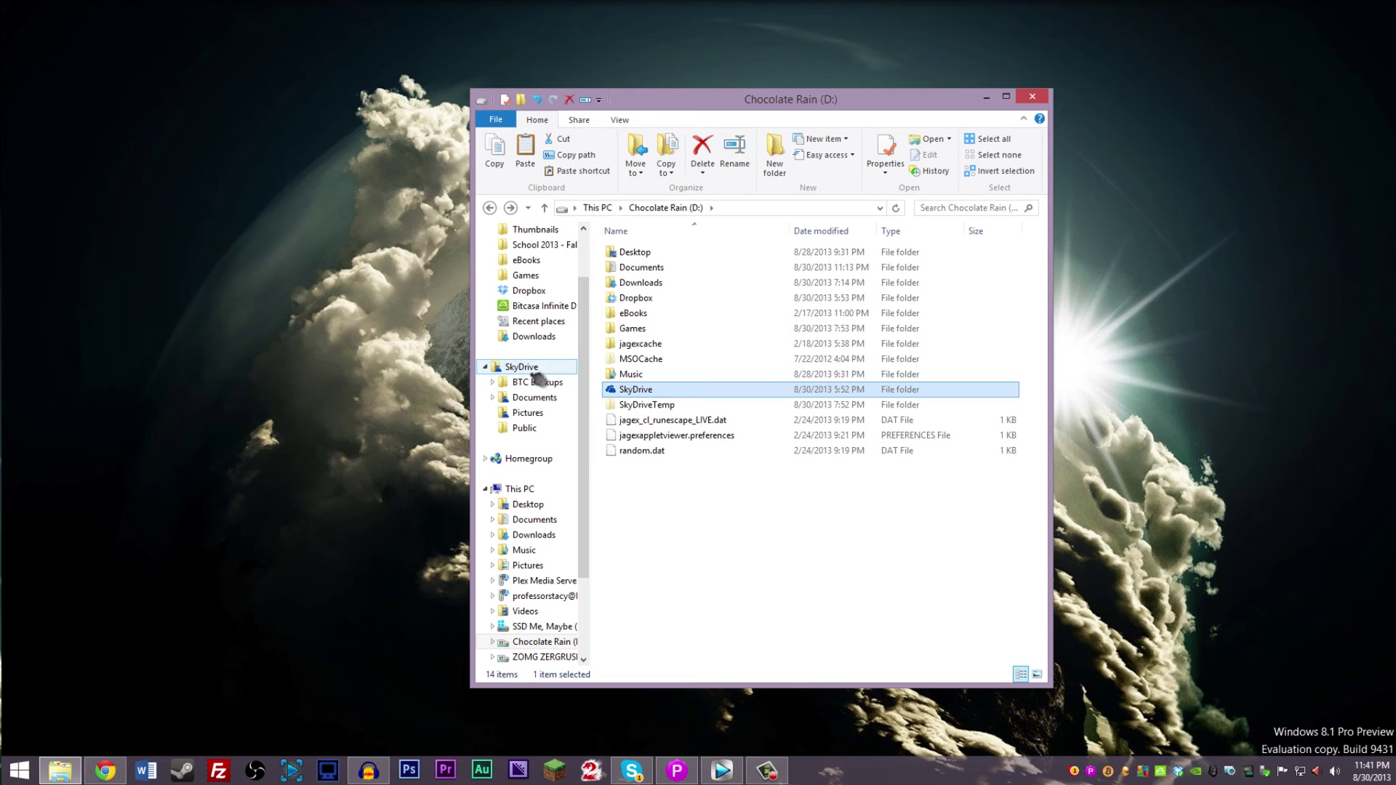
Step: View the SkyDrive save locations for a blank Word document containing "fedhgj" and close it without saving
key("super+3")
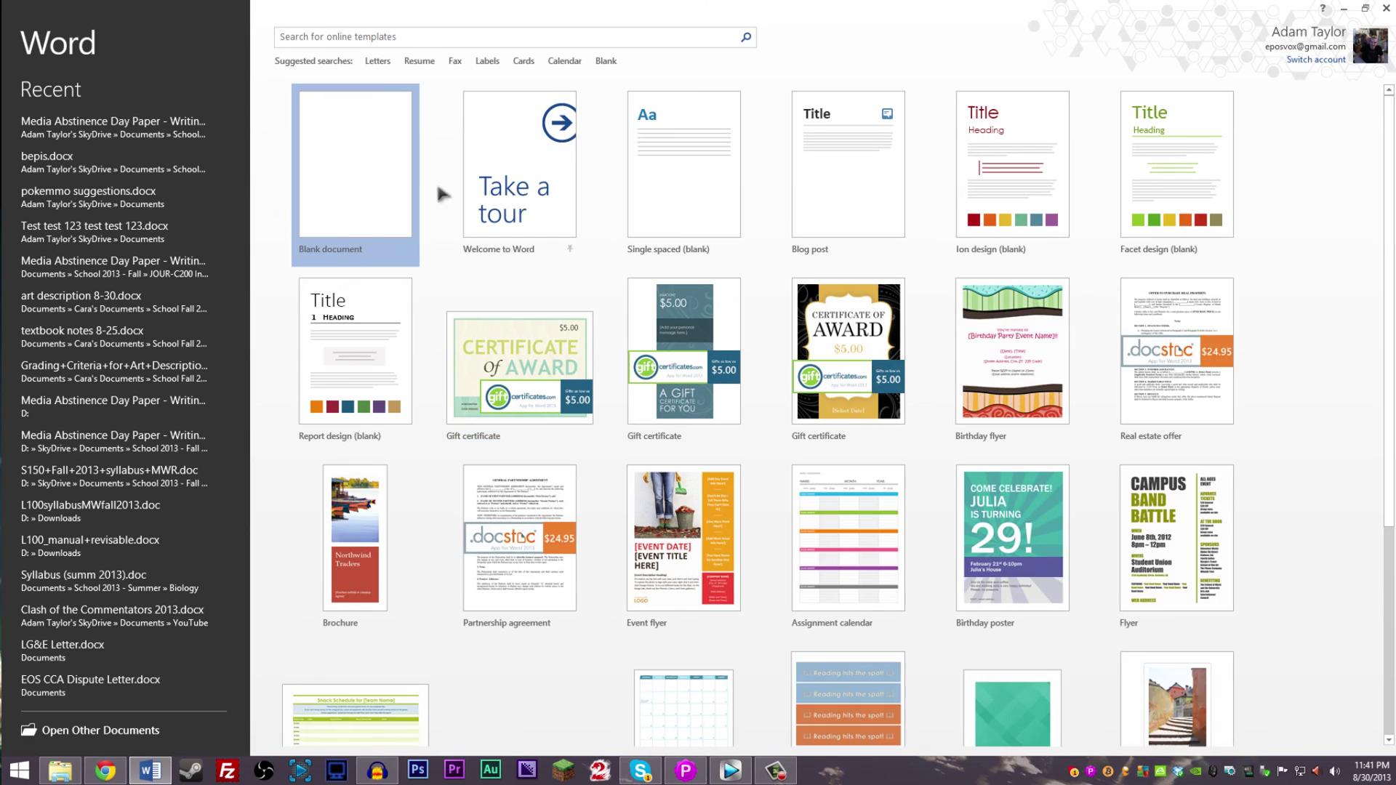
key("Return")
type("fedhgj")
left_click(32, 26)
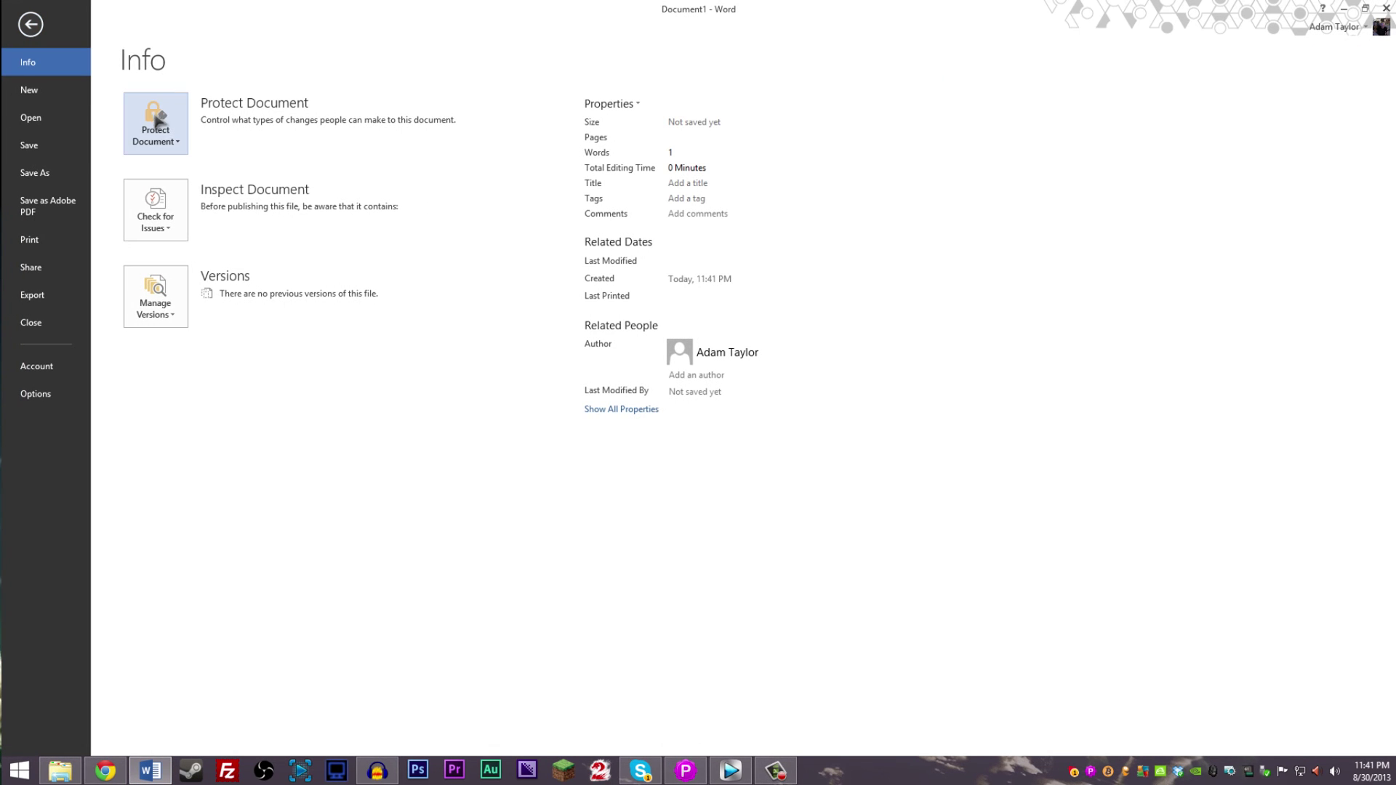
left_click(44, 172)
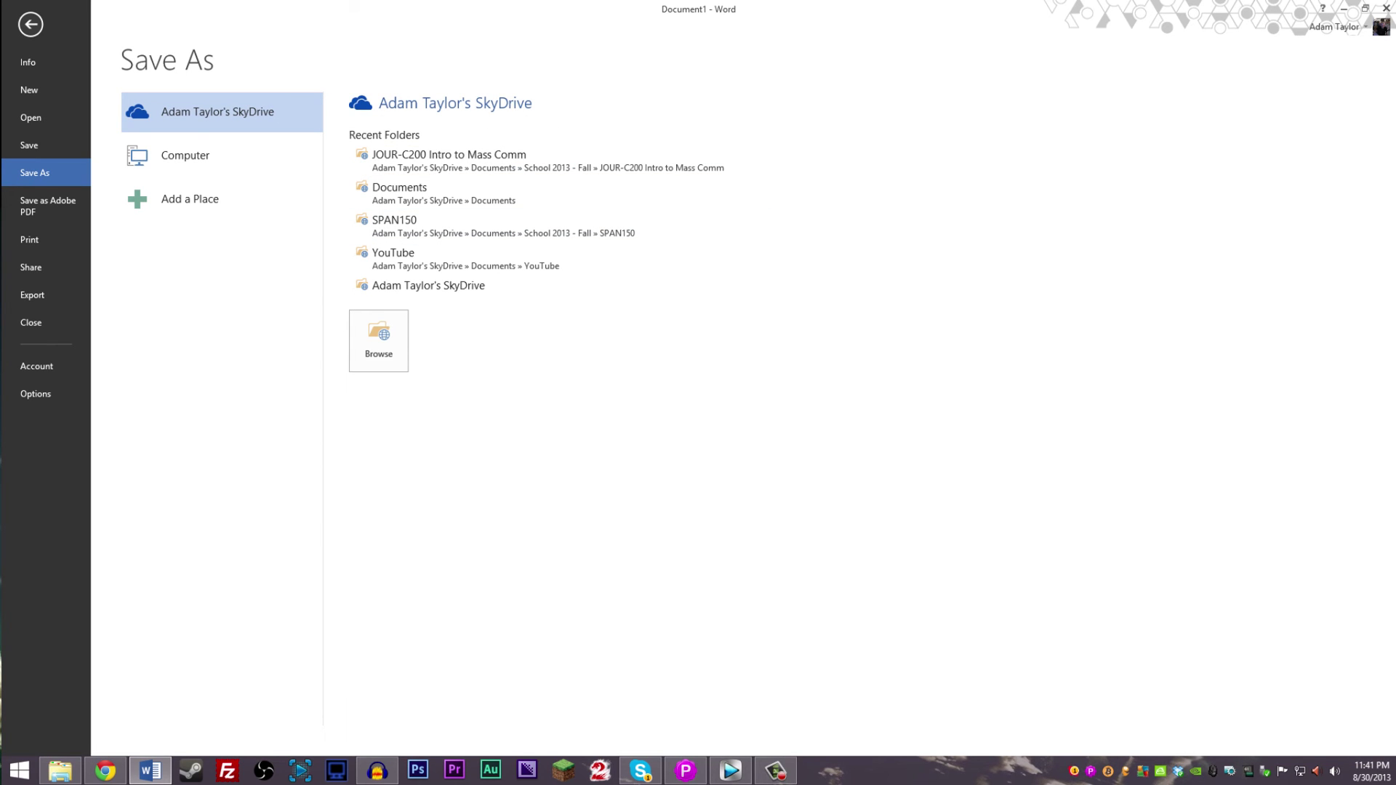
key("alt+F4")
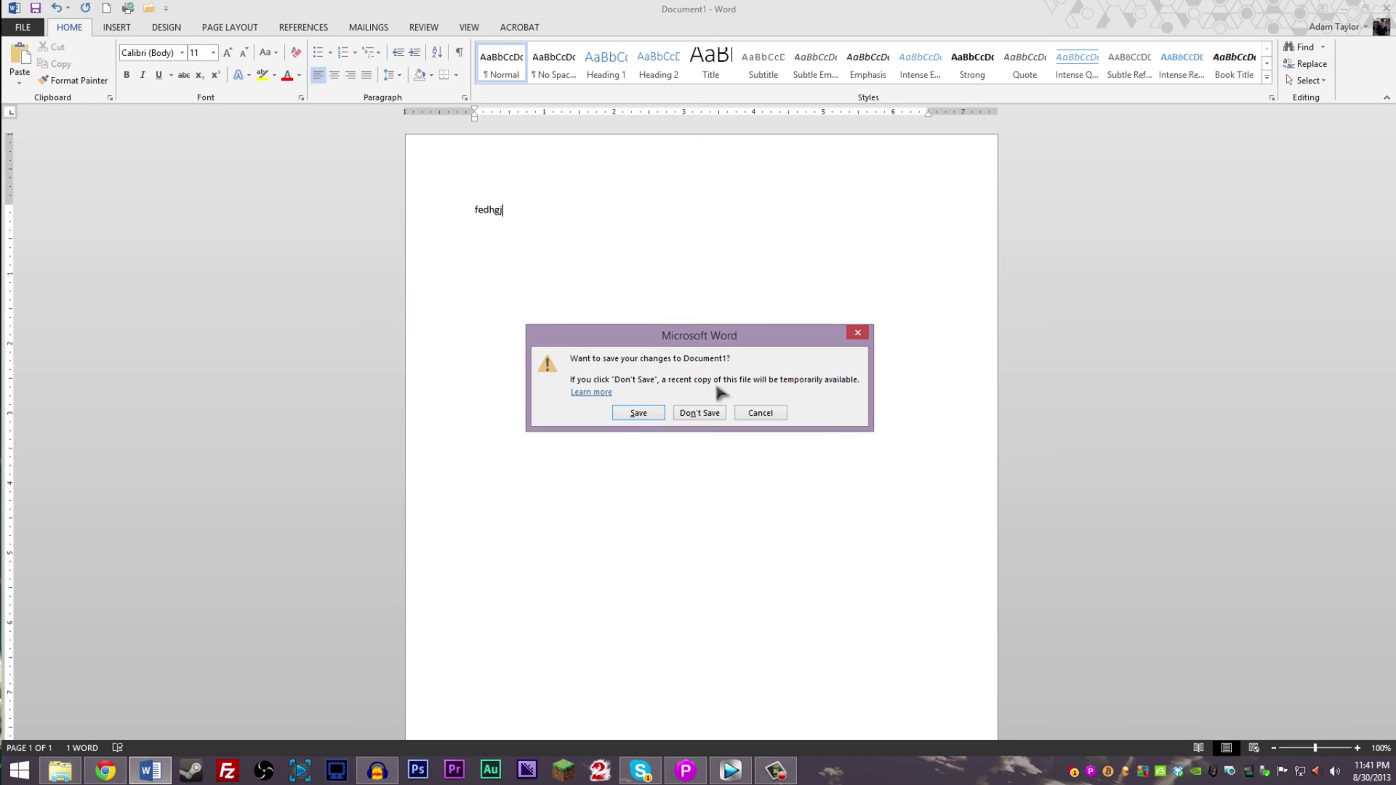
left_click(703, 416)
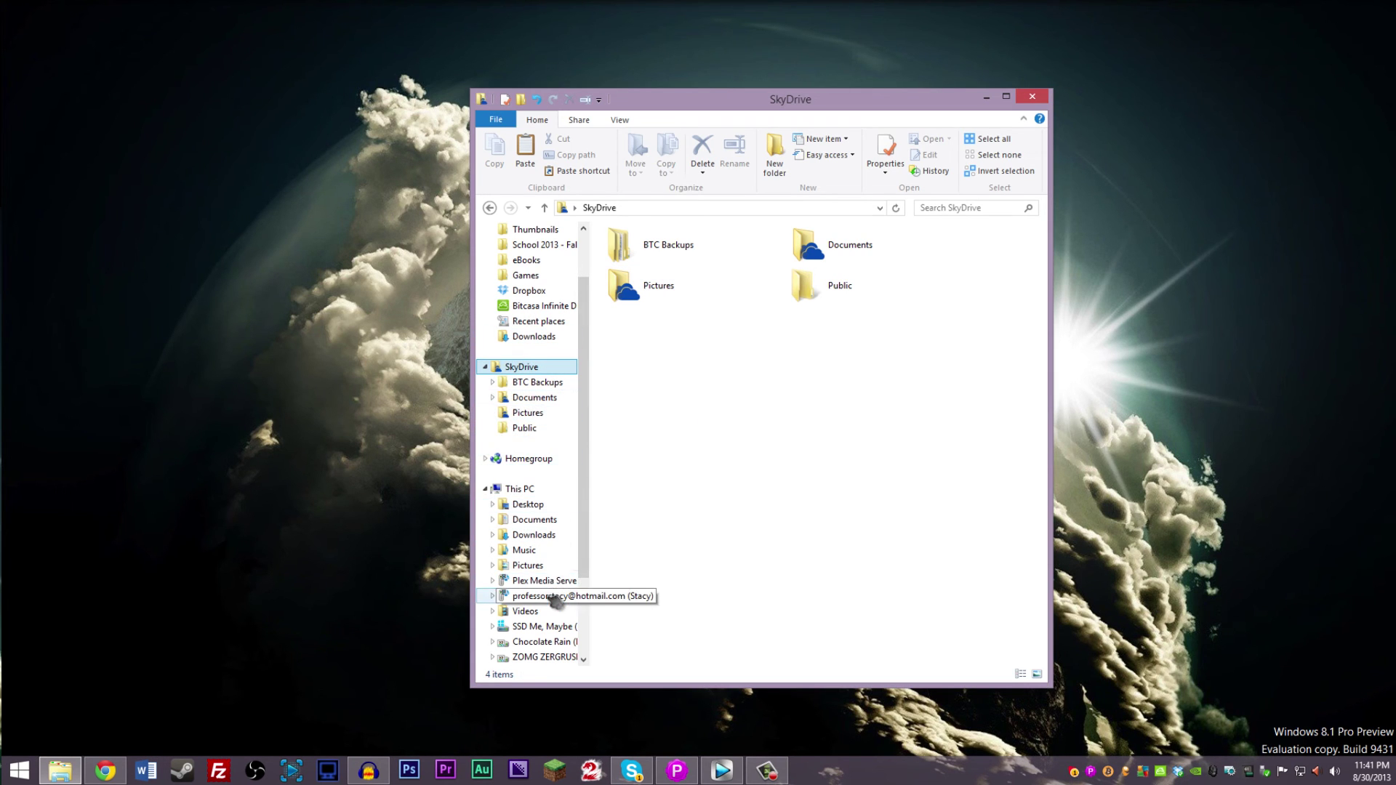
Step: Reopen the SkyDrive folder on the Chocolate Rain (D:) drive in File Explorer
scroll(556, 598, "down", 2)
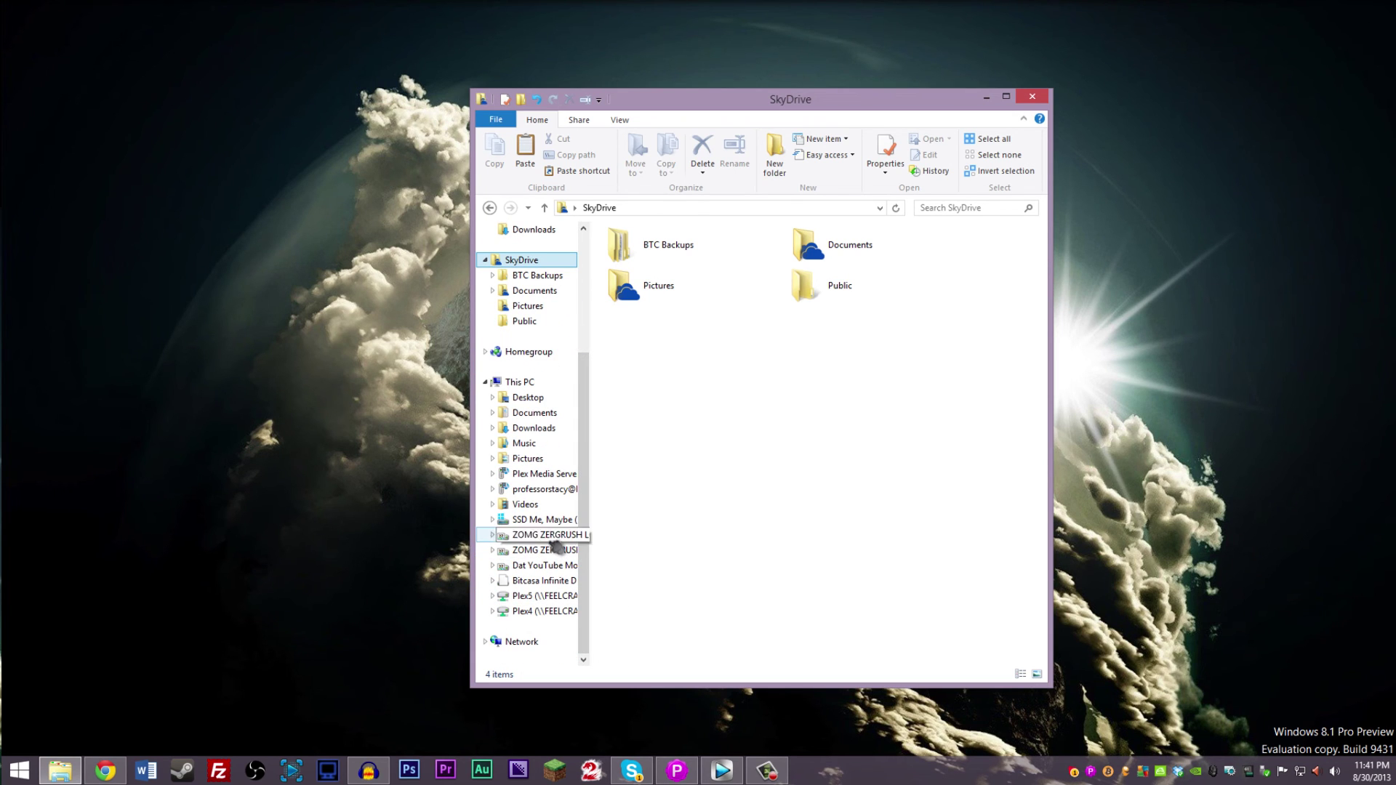
left_click(552, 538)
double_click(637, 391)
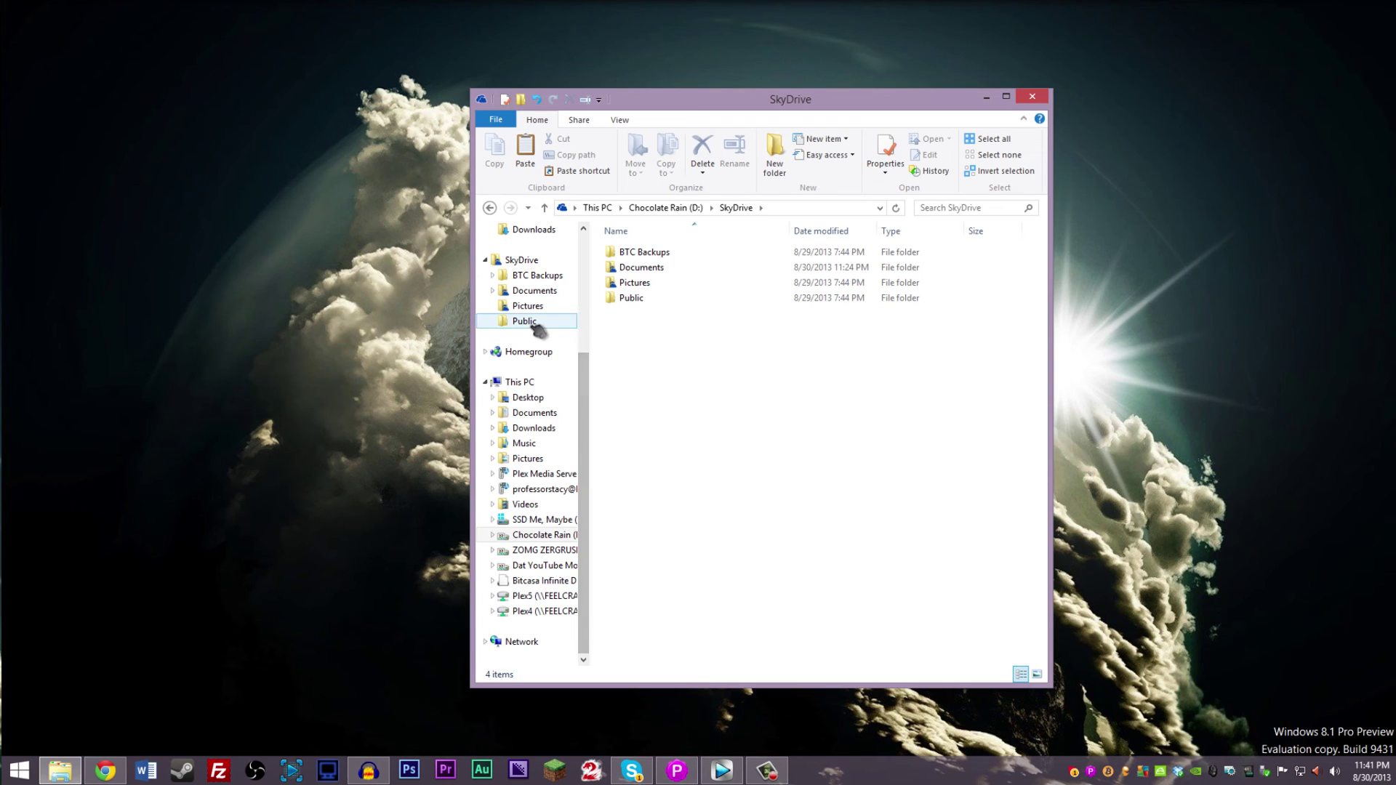
Step: Open the School 2013 - Fall favorite to view the Dropbox folder it points to
scroll(574, 364, "up", 3)
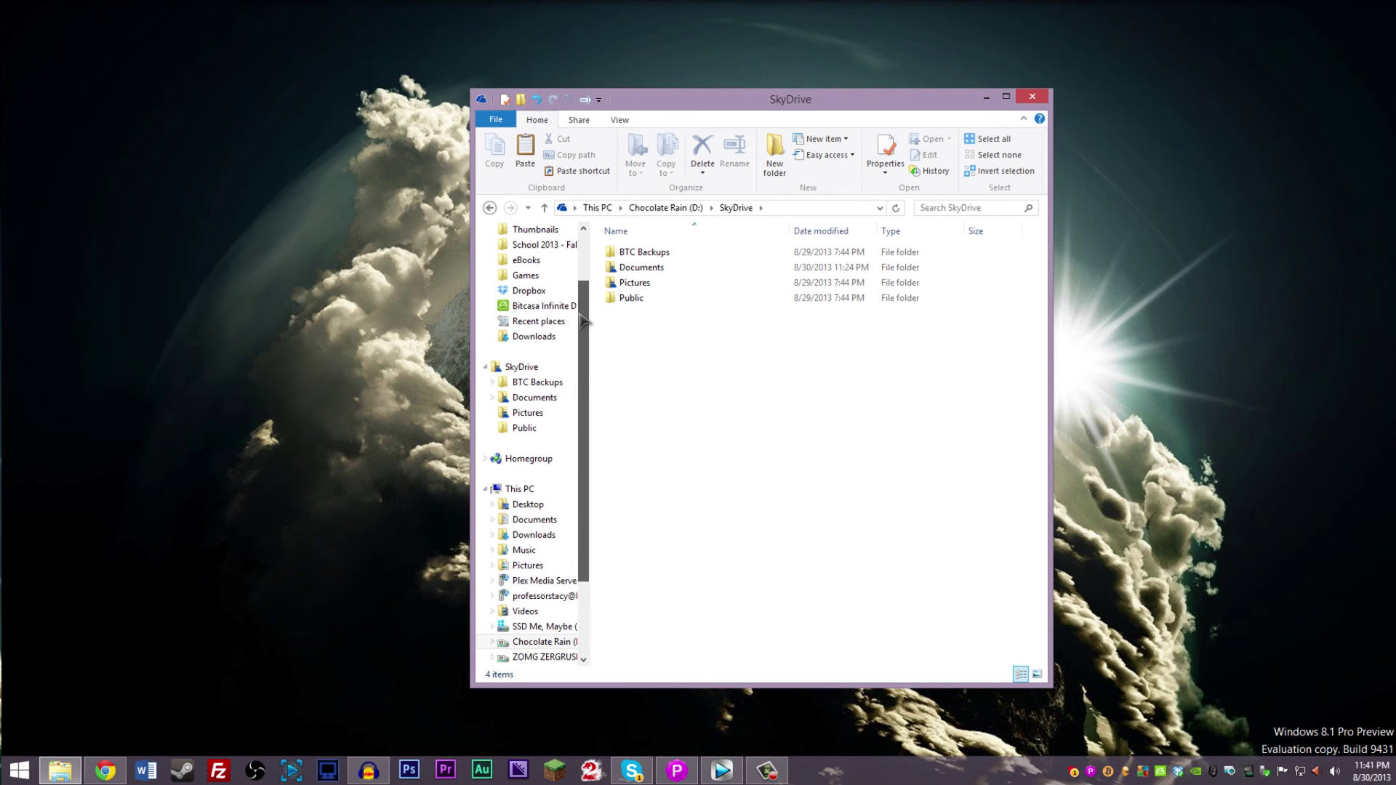
left_click(559, 295)
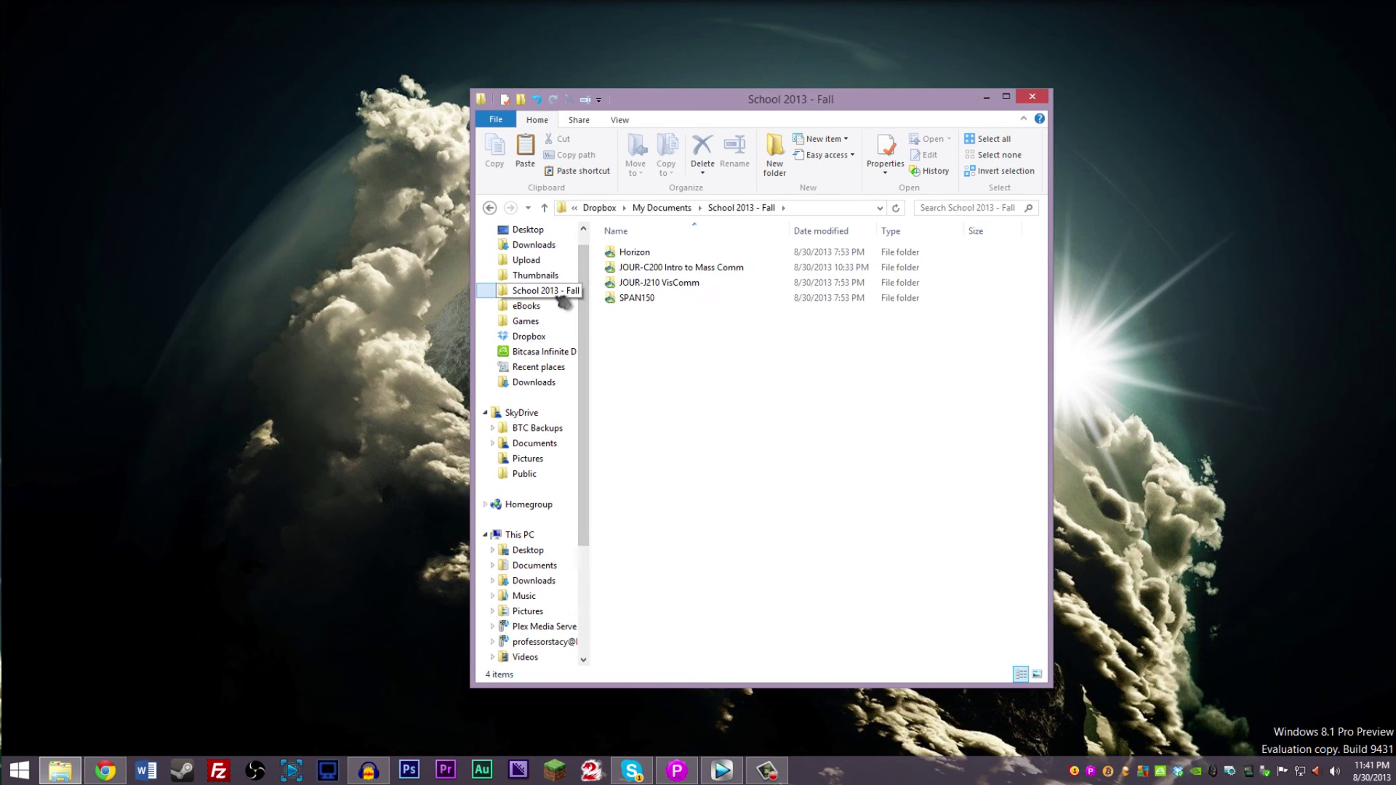
left_click(615, 284)
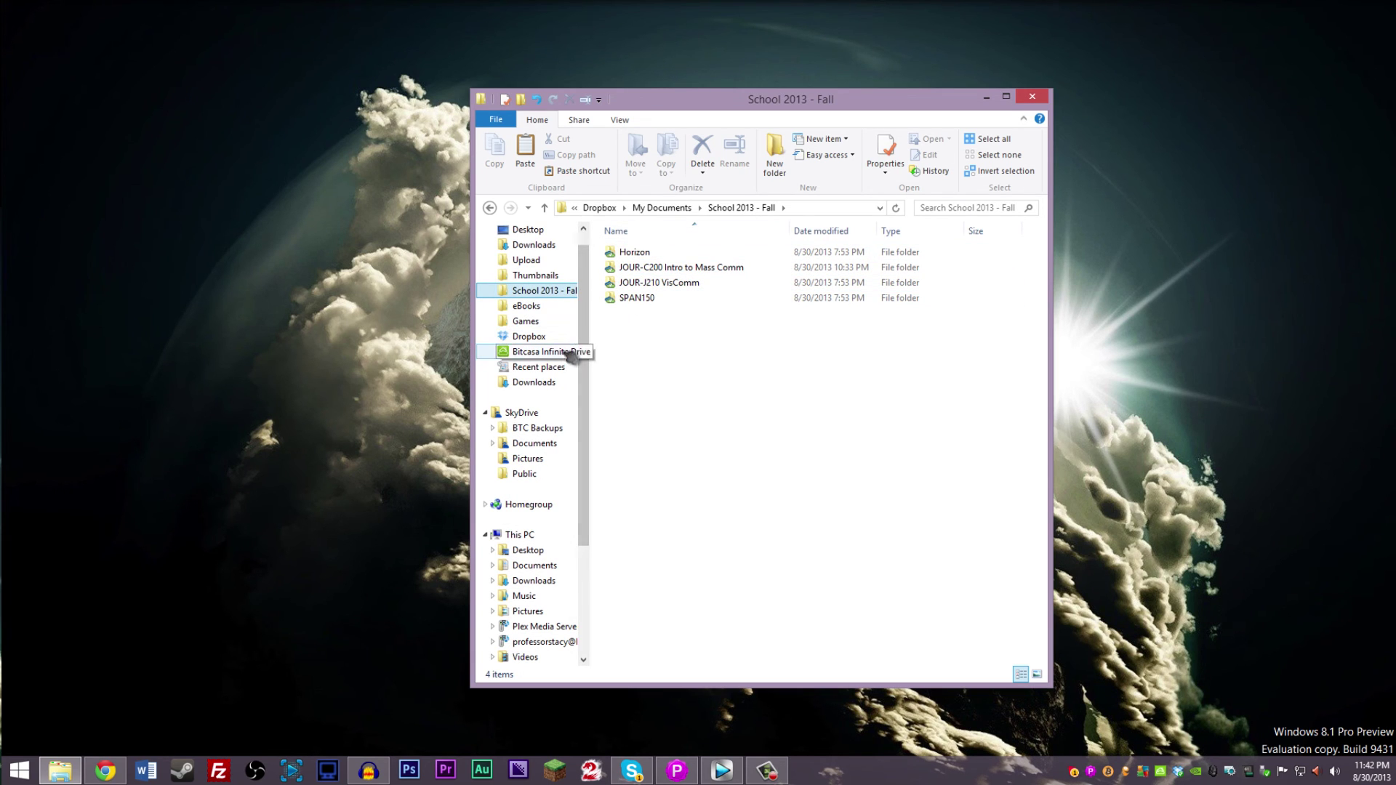
Step: Open the School 2013 - Fall folder in SkyDrive's Documents and remove the Dropbox folder's shortcut from the favorites
left_click(535, 443)
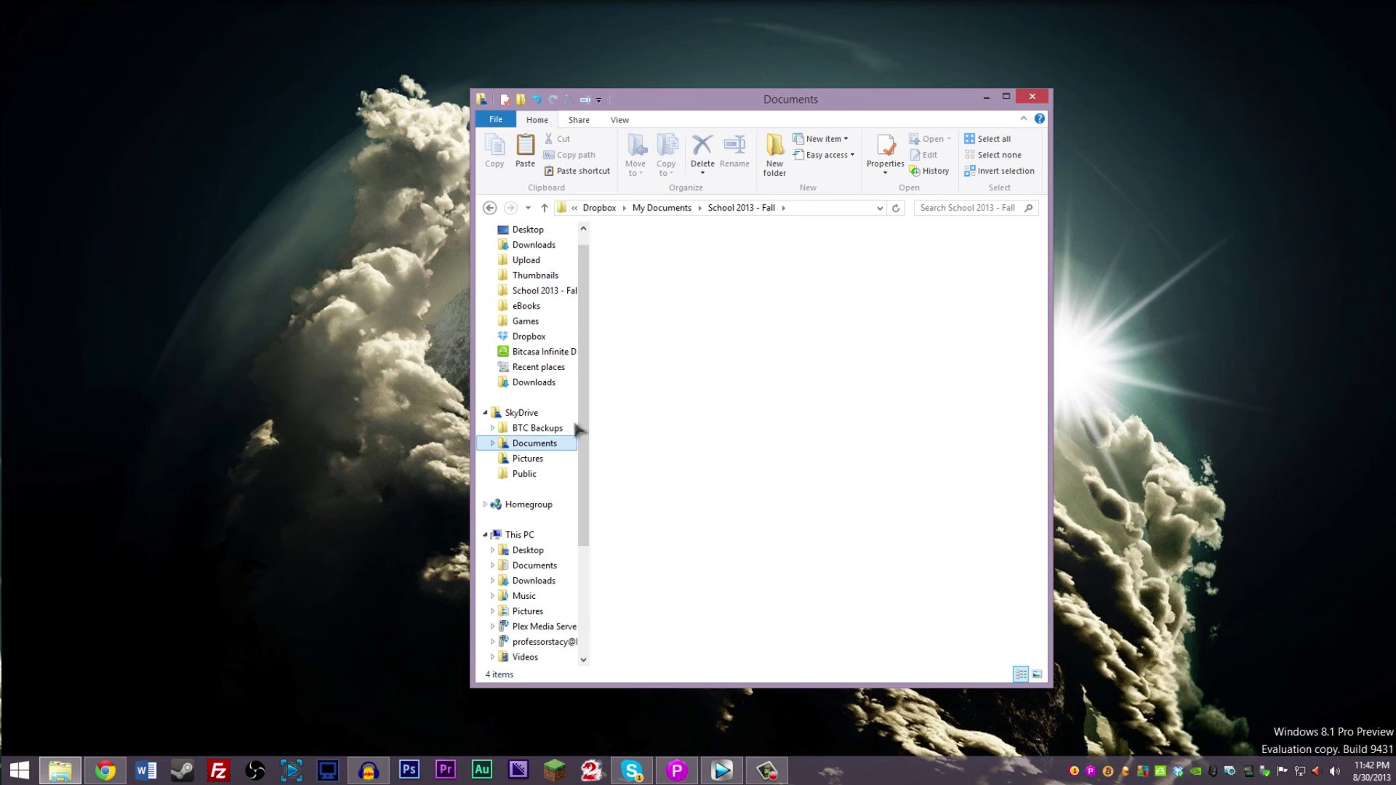
left_click(667, 254)
double_click(668, 254)
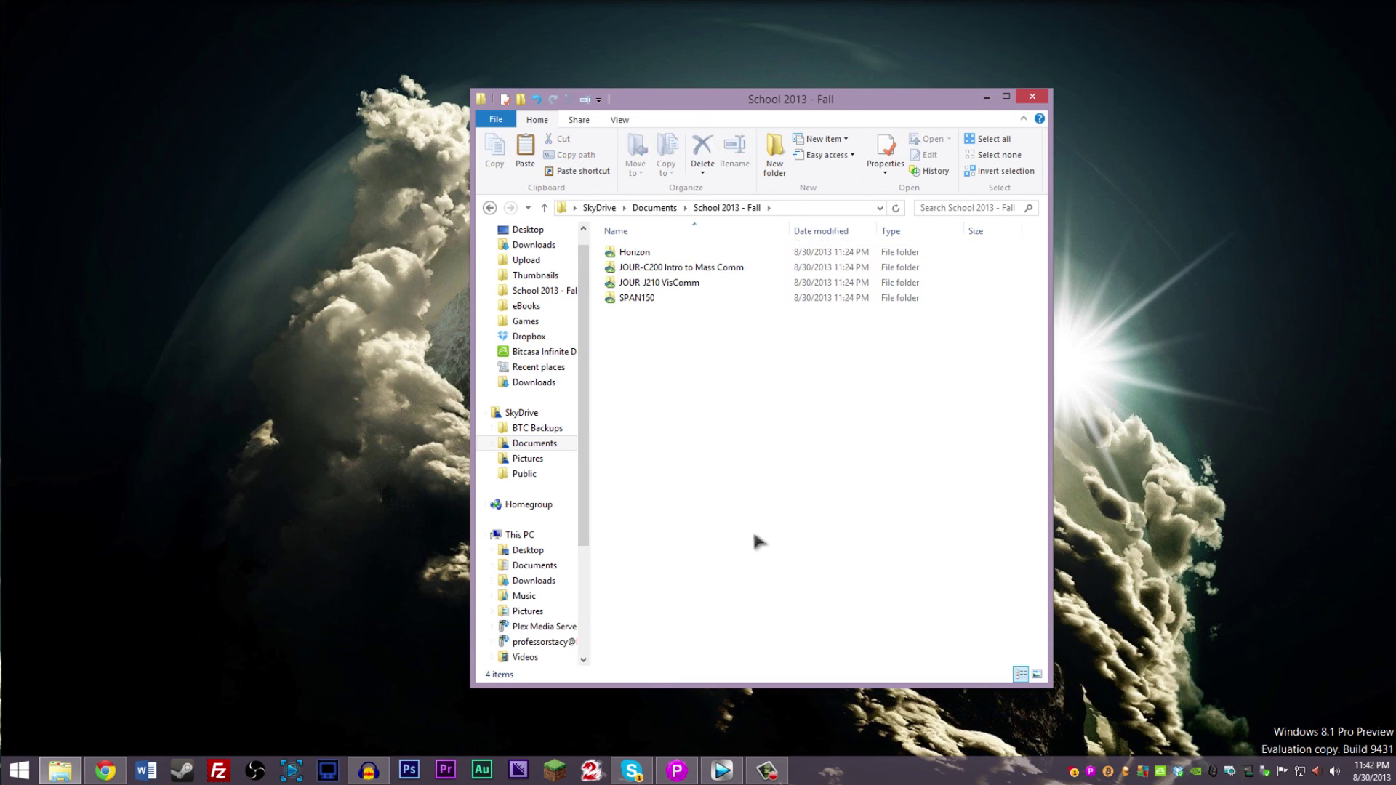
right_click(573, 295)
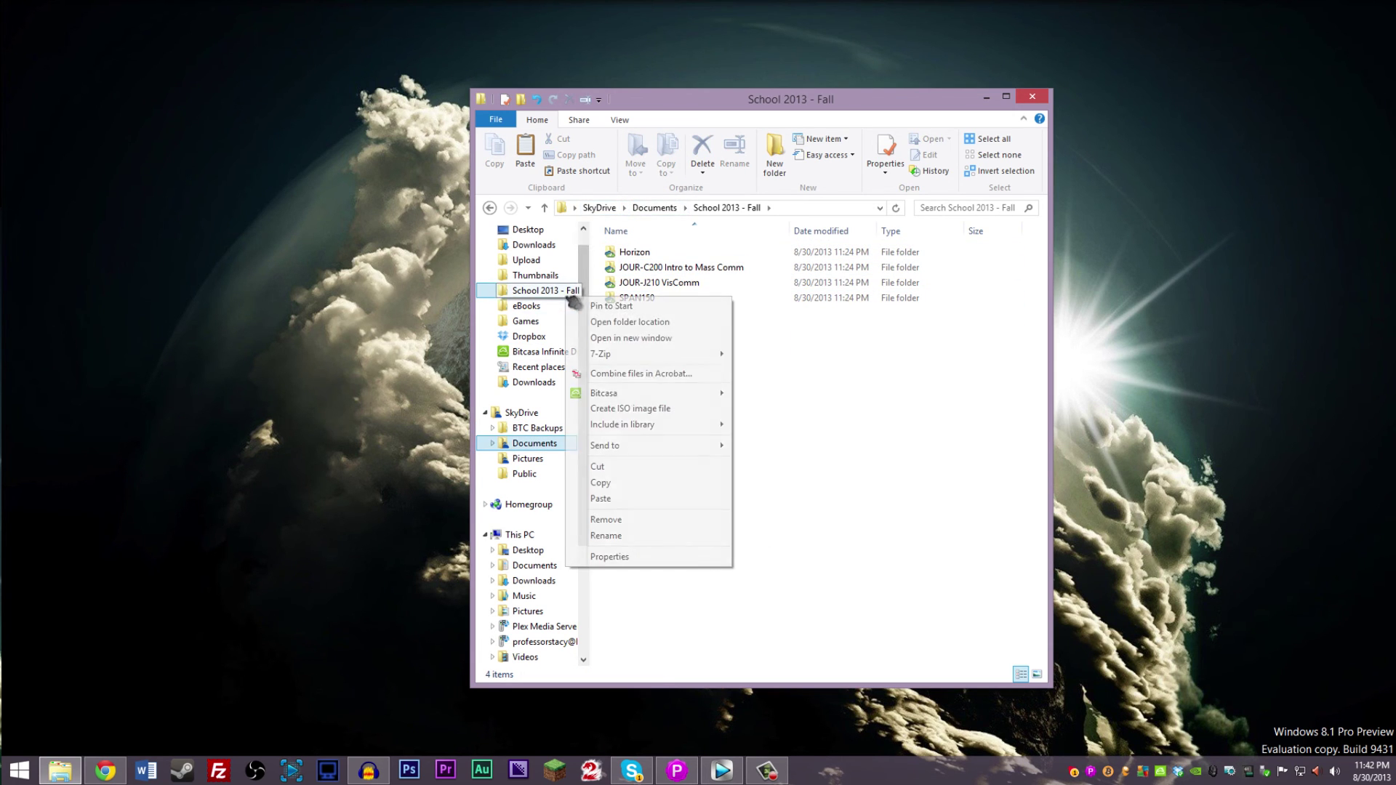
left_click(623, 520)
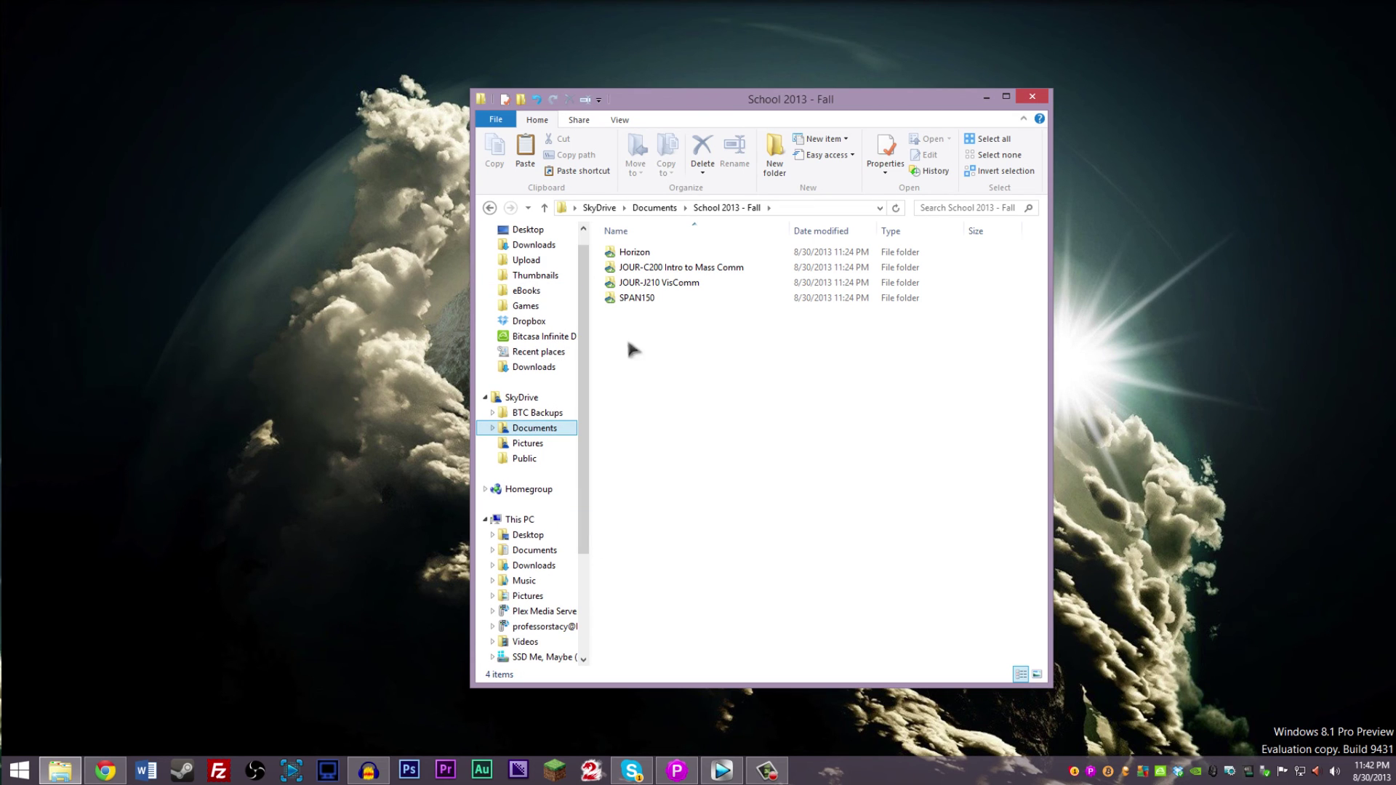
Step: Return to SkyDrive's Documents folder and add its School 2013 - Fall folder to the favorites between Thumbnails and eBooks
left_click(685, 208)
left_click(654, 208)
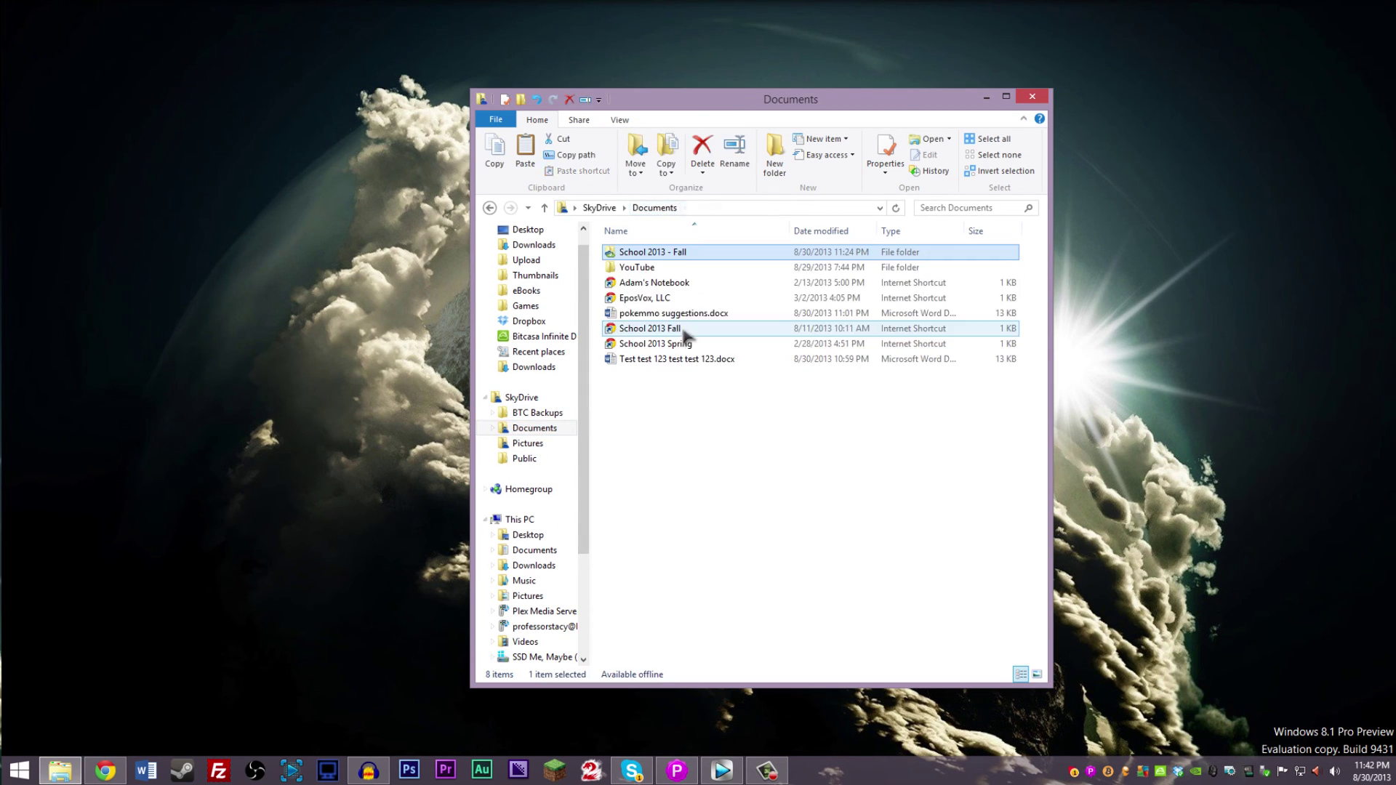
left_click_drag(643, 262, 545, 291)
Step: Open the JOUR-C200 Intro to Mass Comm folder through the new School 2013 - Fall favorite and view its files
left_click(538, 290)
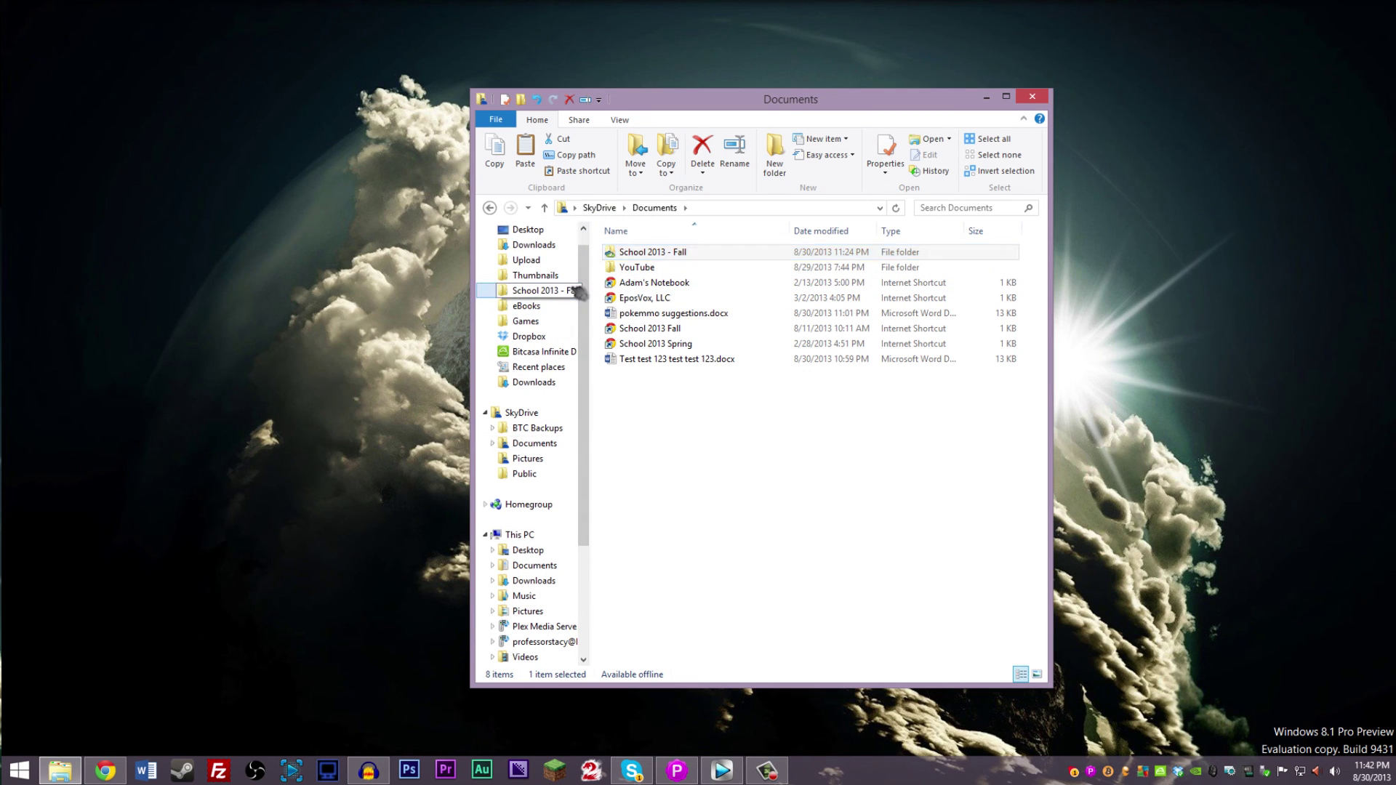
left_click(699, 284)
double_click(694, 267)
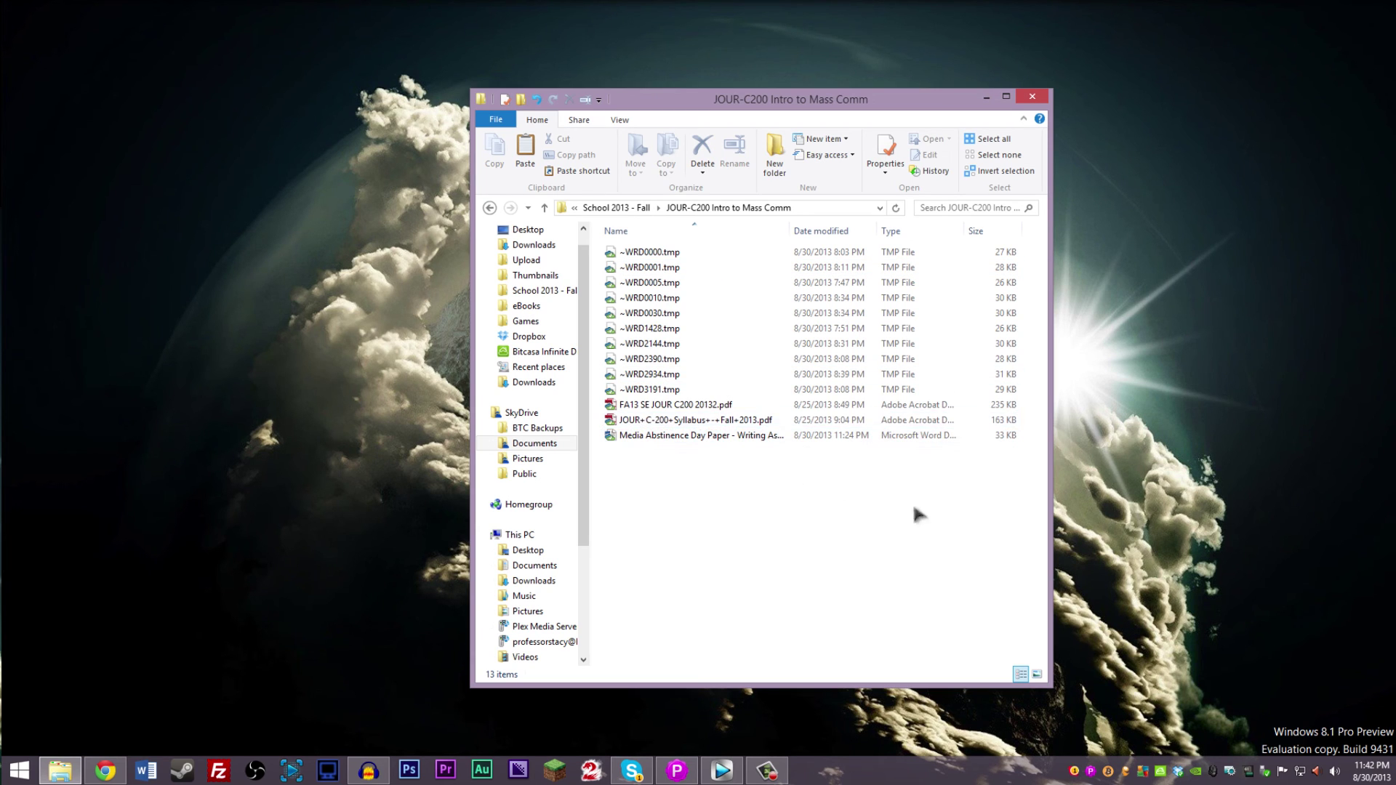
left_click(750, 439)
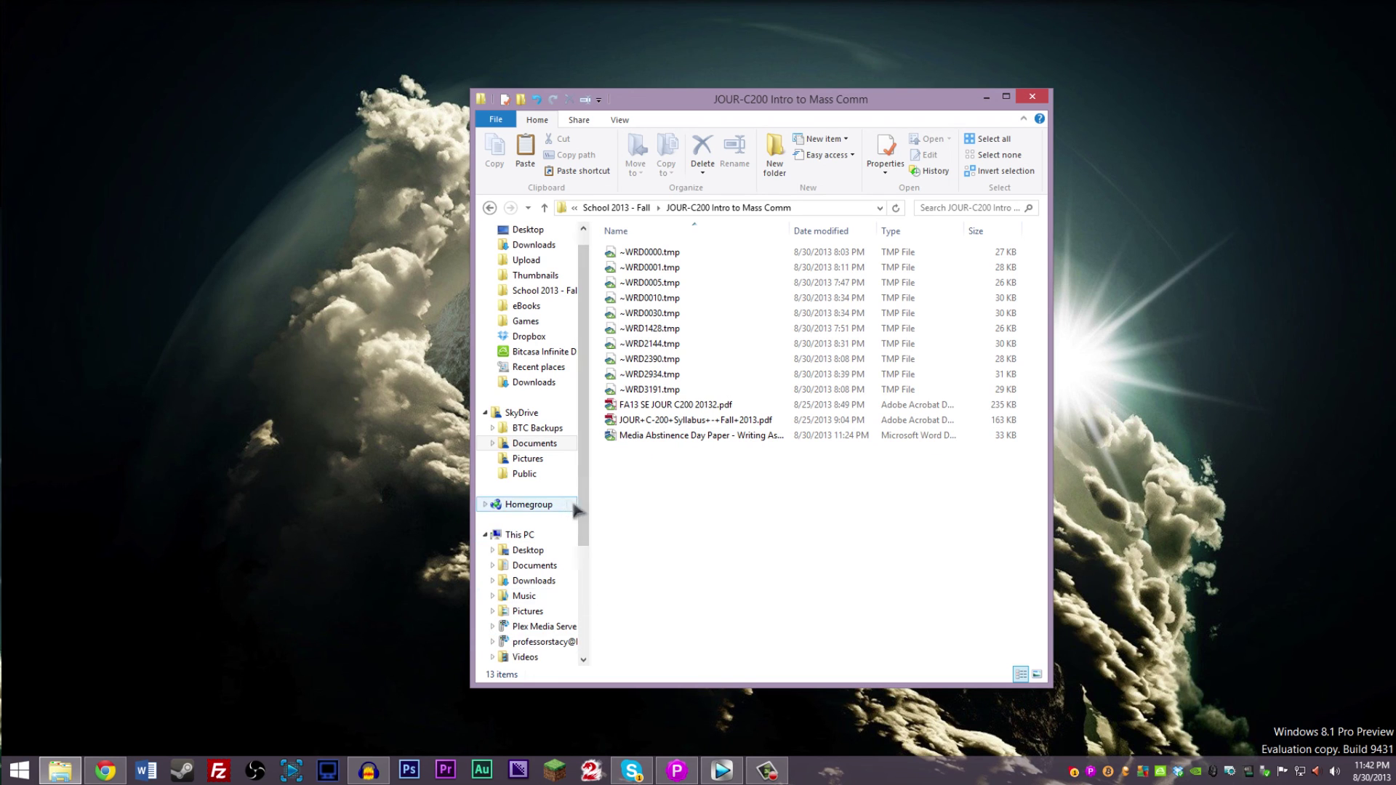
Step: Open the SkyDrive folder stored on the Chocolate Rain (D:) drive
left_click_drag(575, 504, 585, 611)
left_click(560, 566)
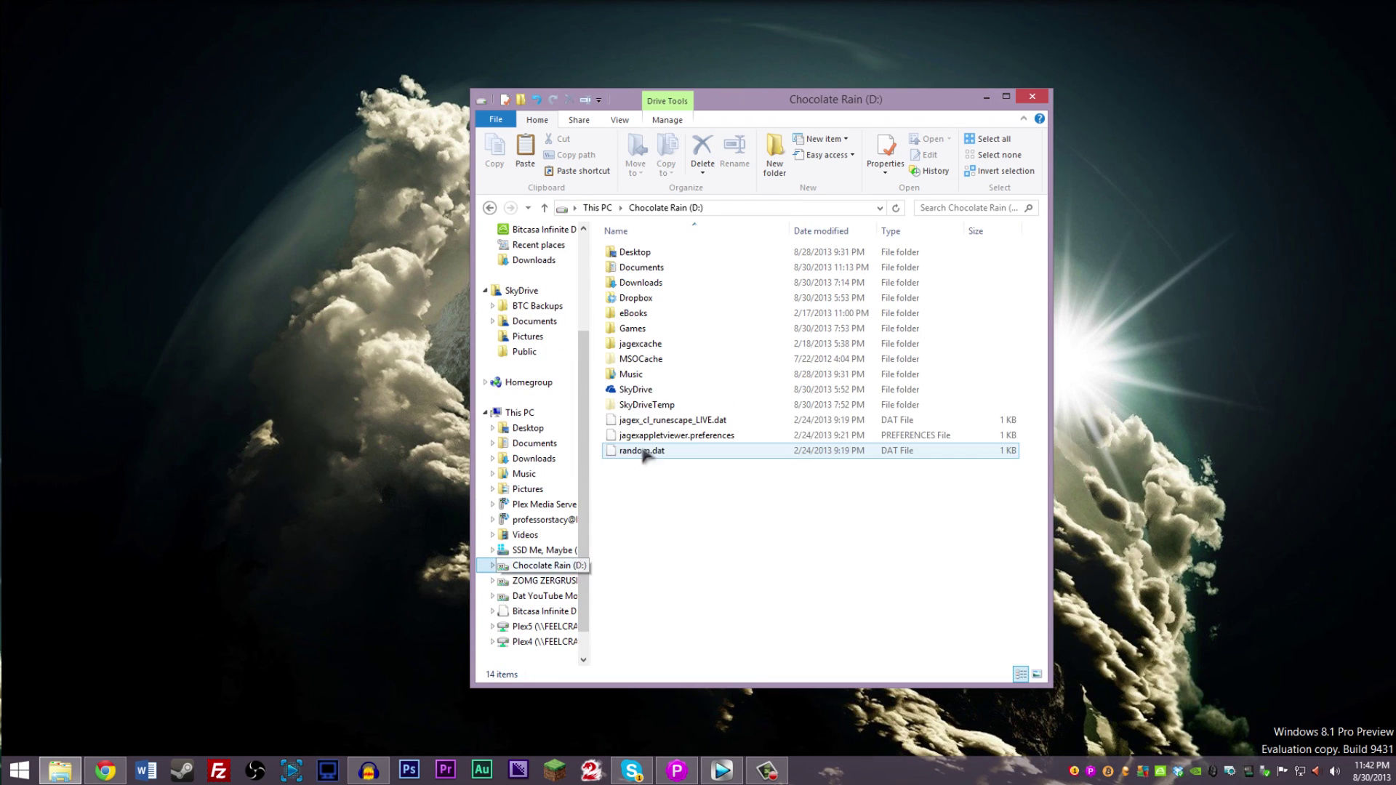
left_click(647, 375)
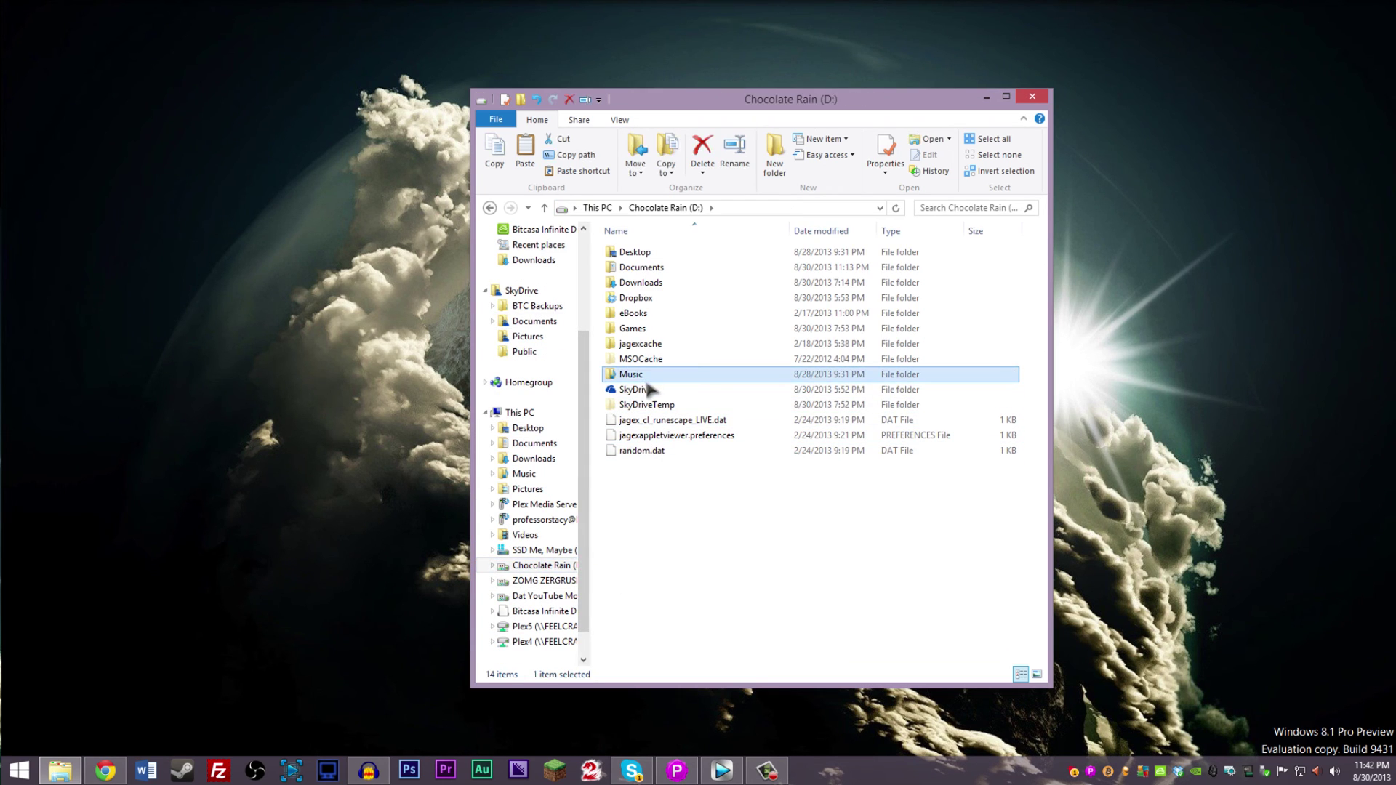
double_click(649, 391)
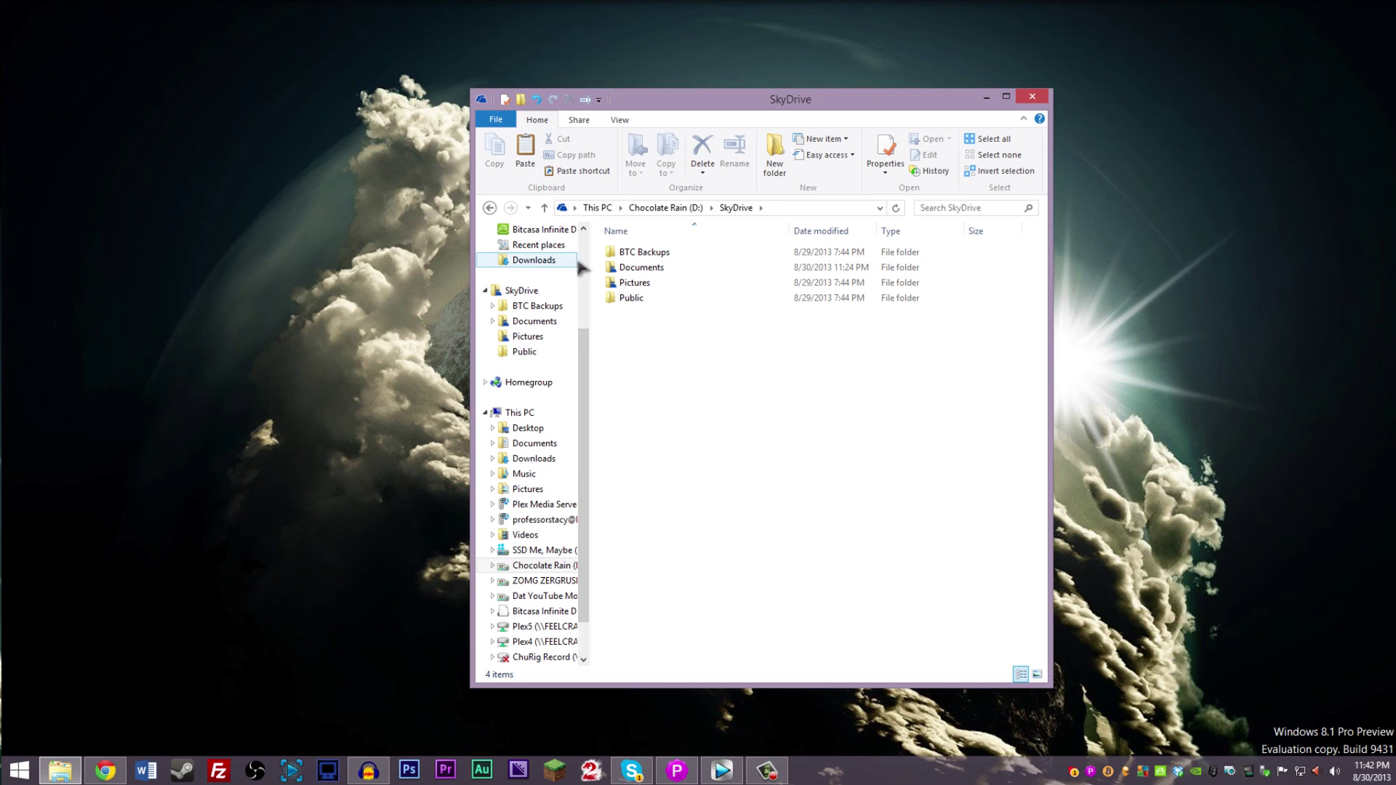
Step: View the BTC Backups and Documents folders under the SkyDrive entry in the folder tree
scroll(580, 291, "up", 4)
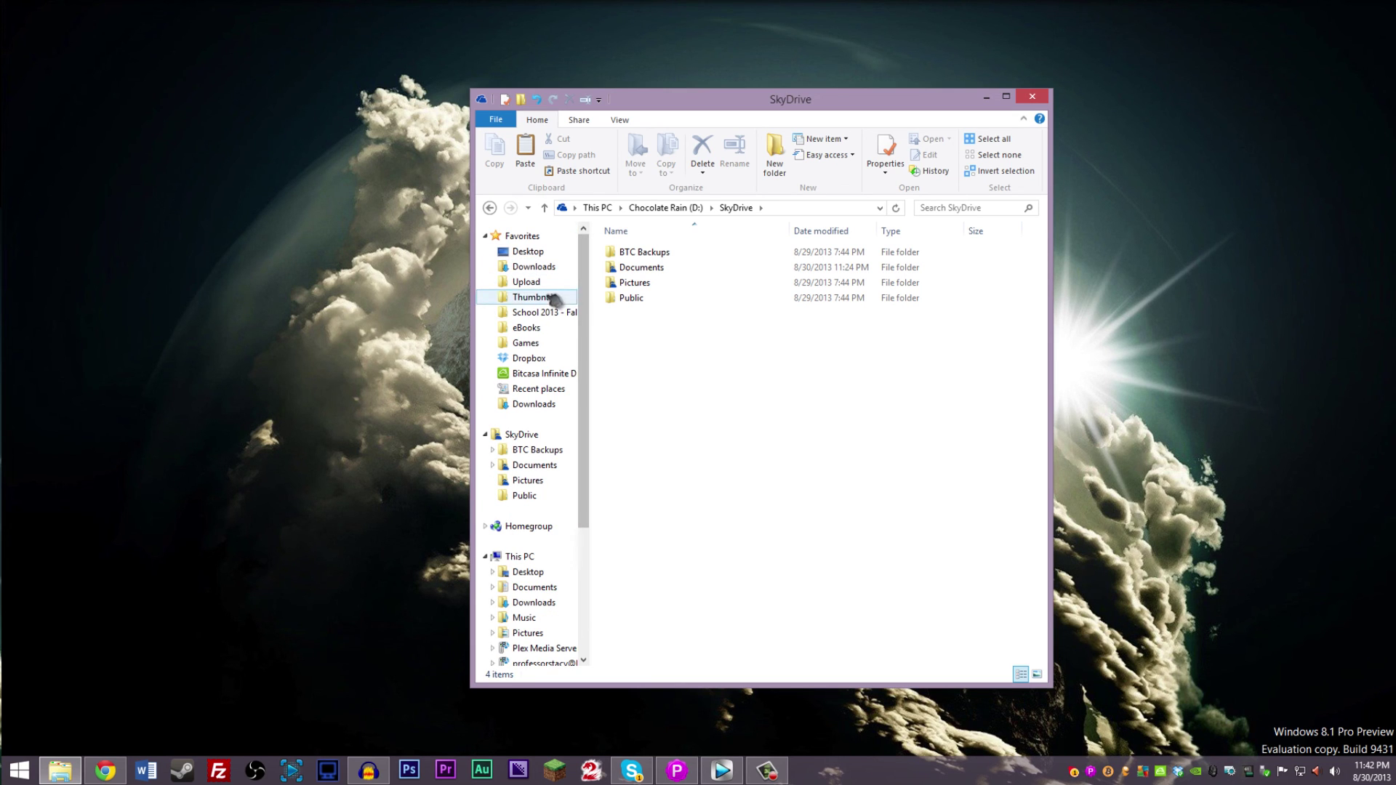
scroll(573, 331, "down", 3)
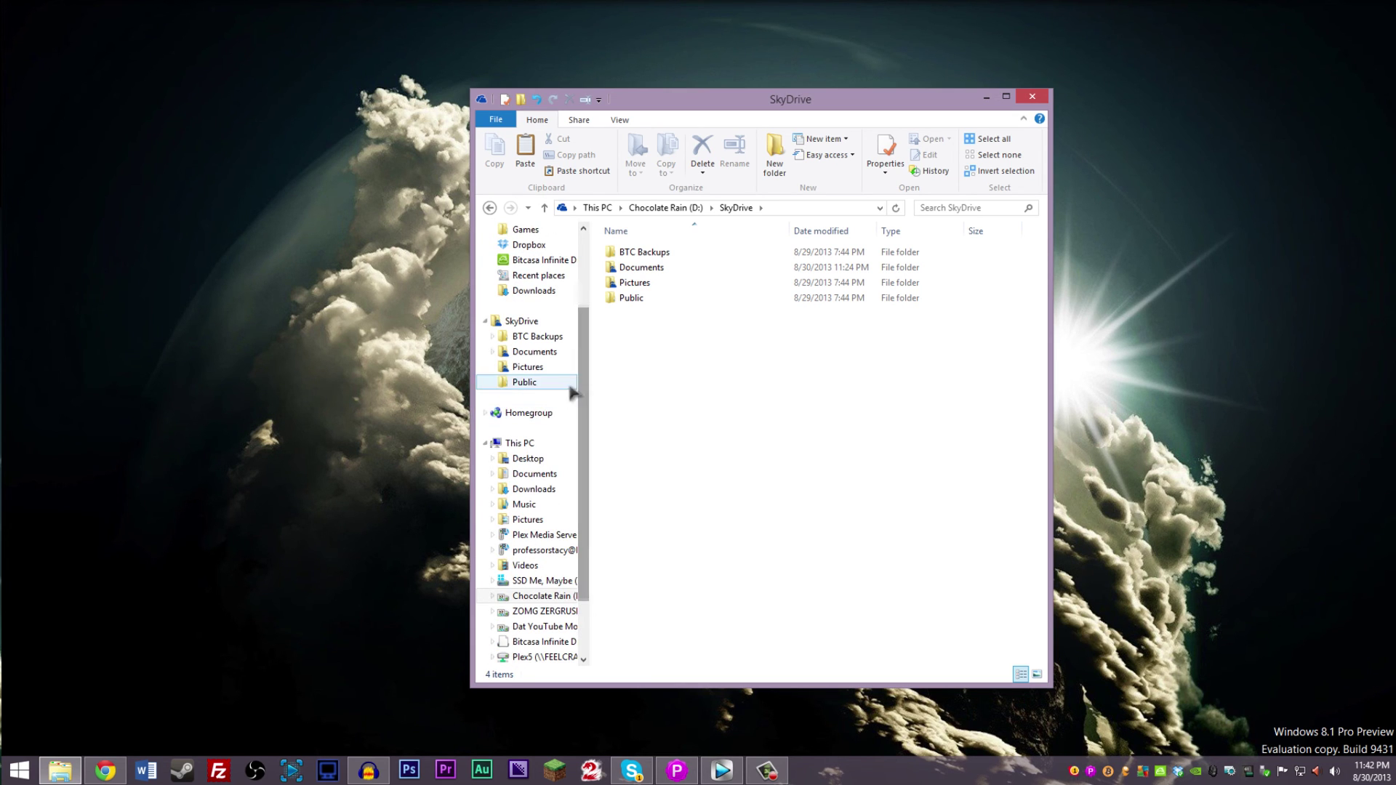
left_click(541, 336)
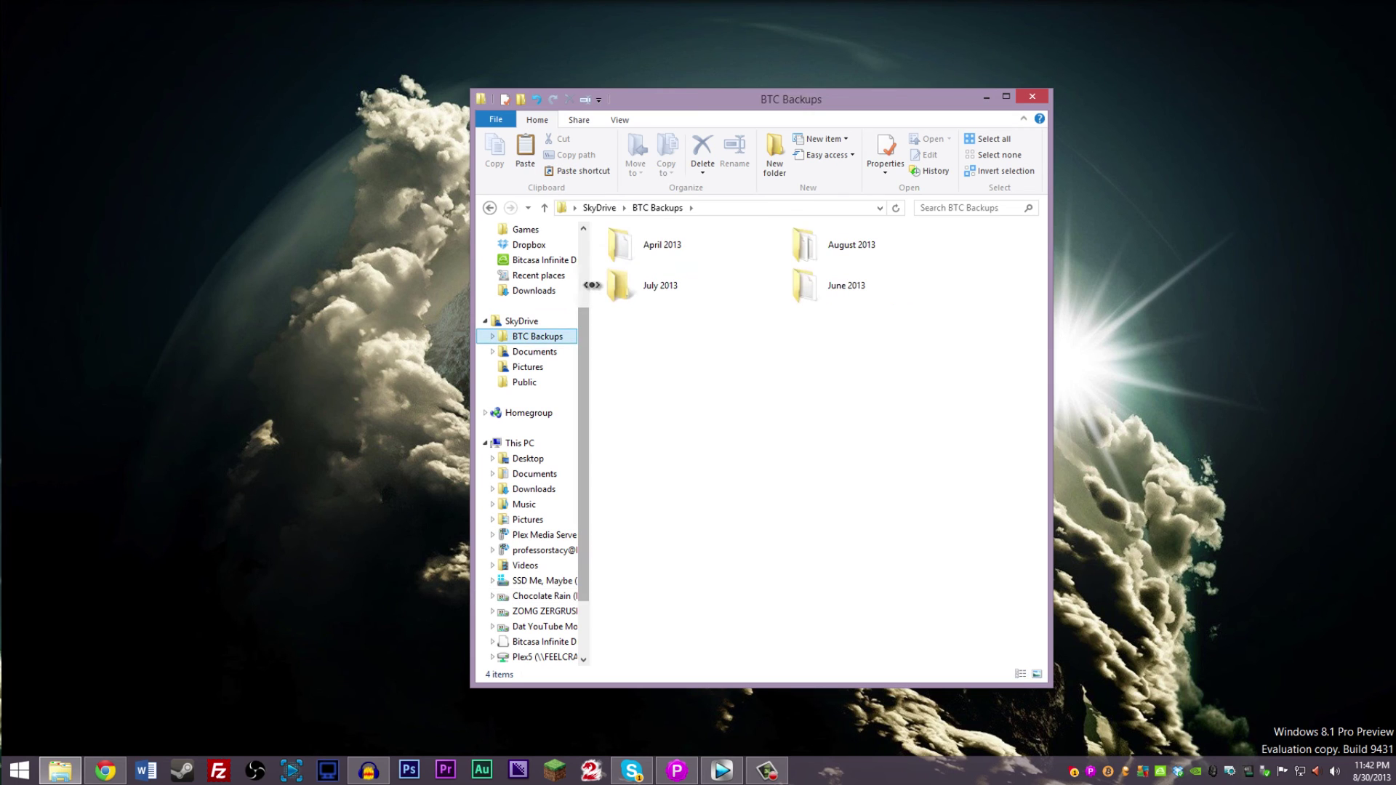
left_click(573, 352)
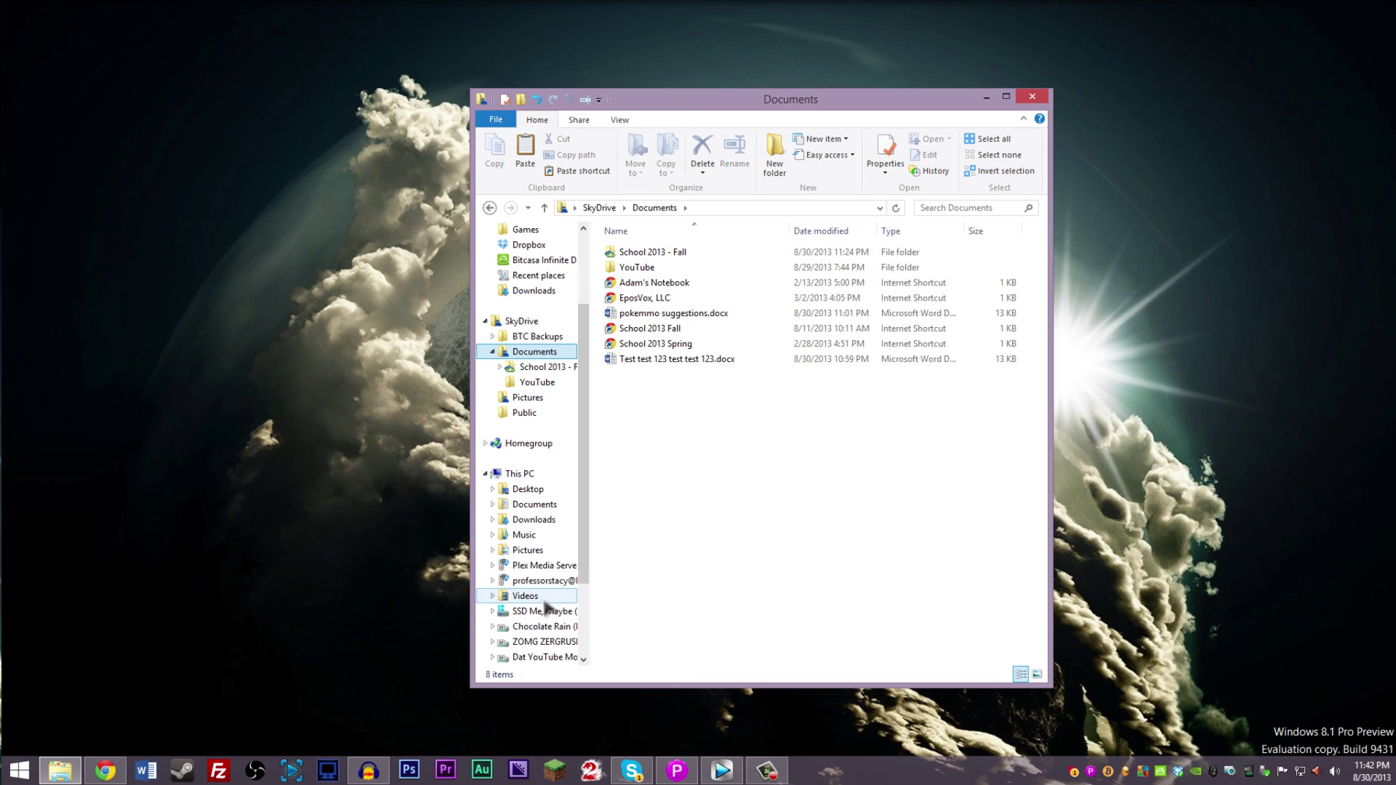
Step: Select the SkyDrive folder on the Chocolate Rain (D:) drive and open the separate SkyDrive entry in the folder tree
left_click(546, 626)
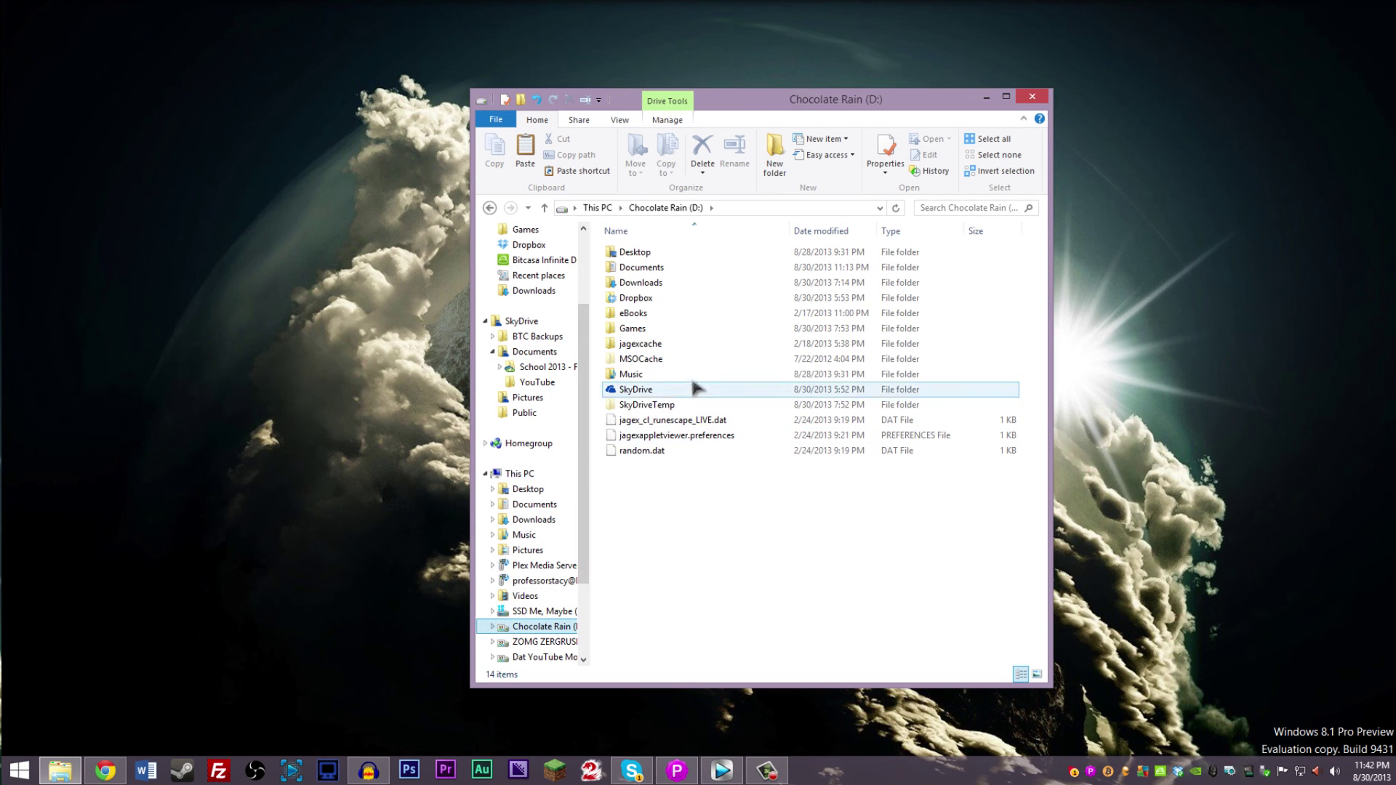
mouse_move(650, 393)
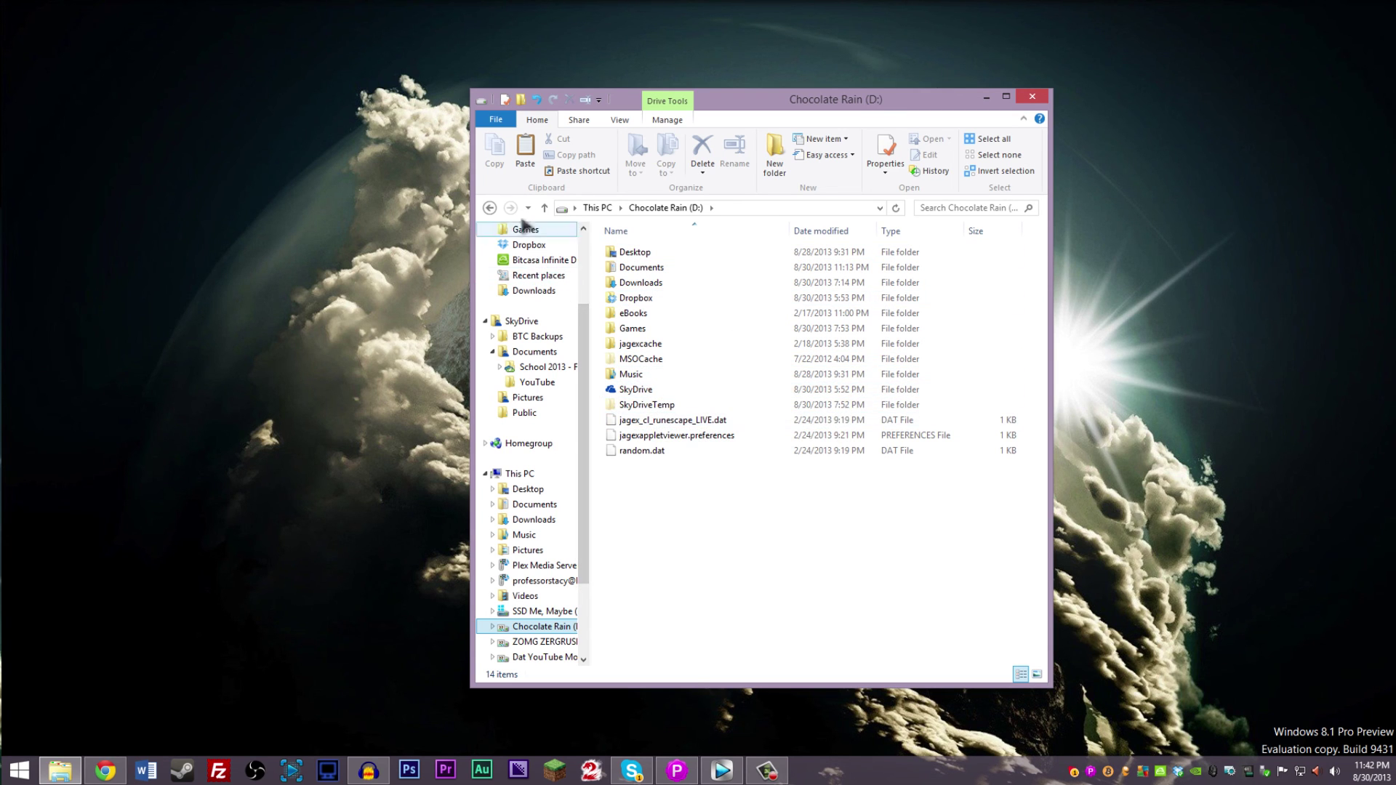
left_click(704, 390)
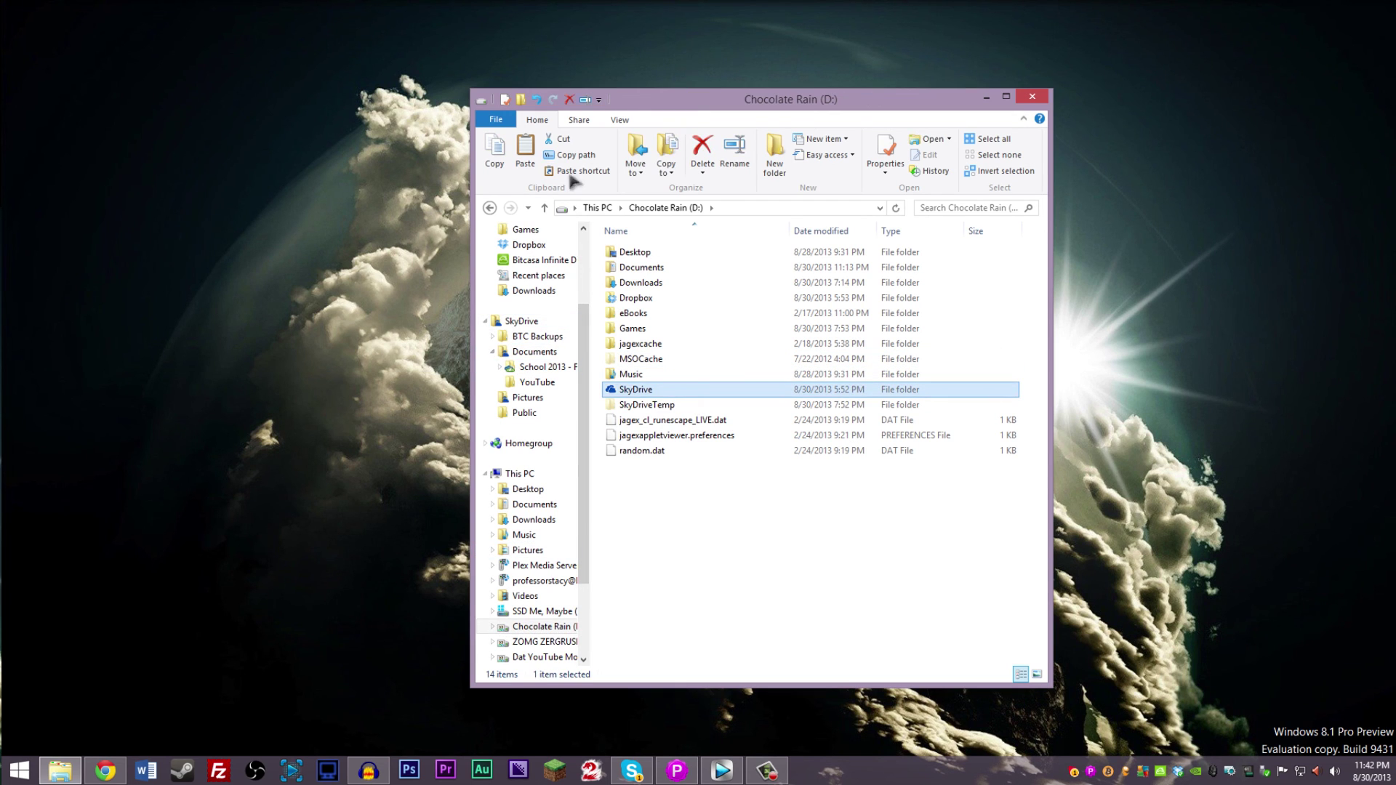
left_click(523, 322)
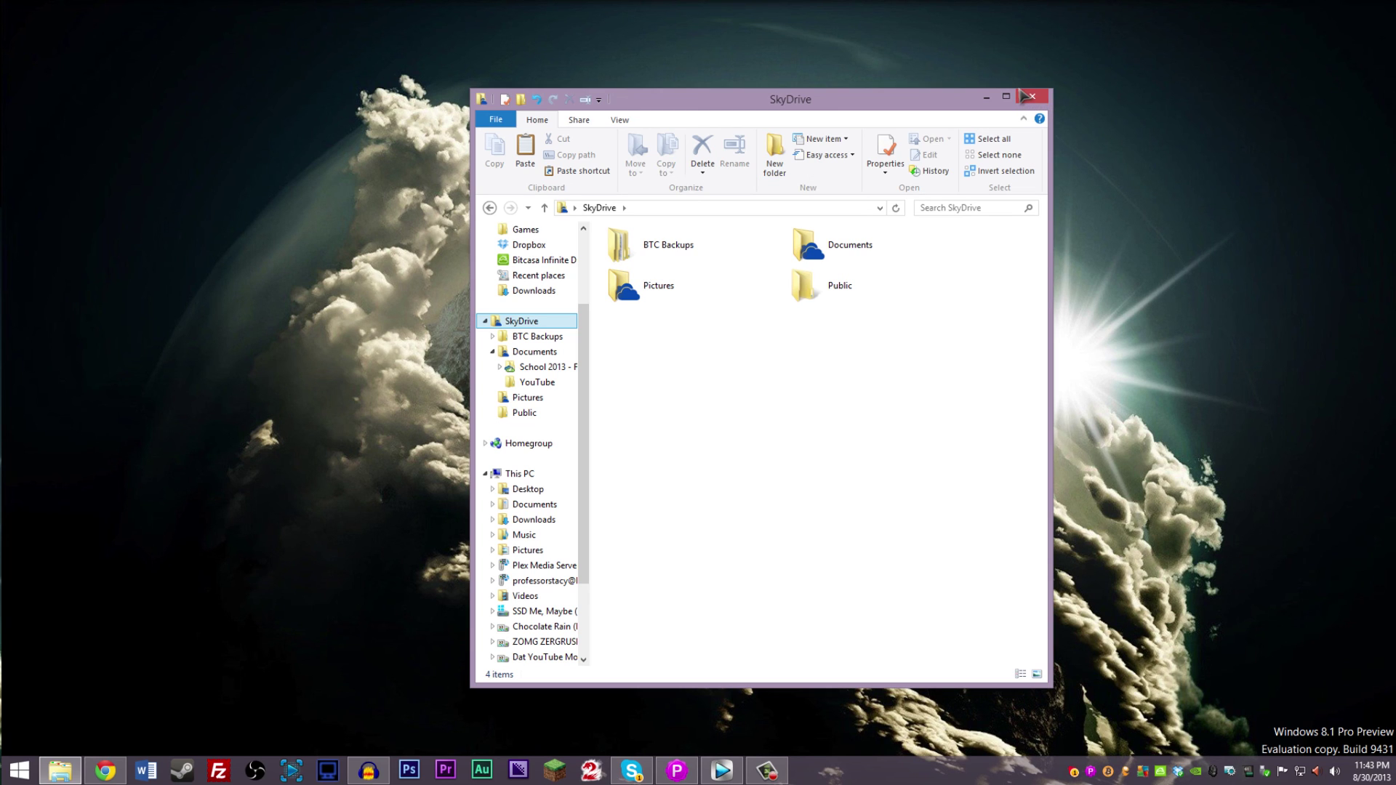
Step: View the Dropbox and Desktop favorites and close File Explorer
left_click(578, 245)
scroll(552, 251, "up", 3)
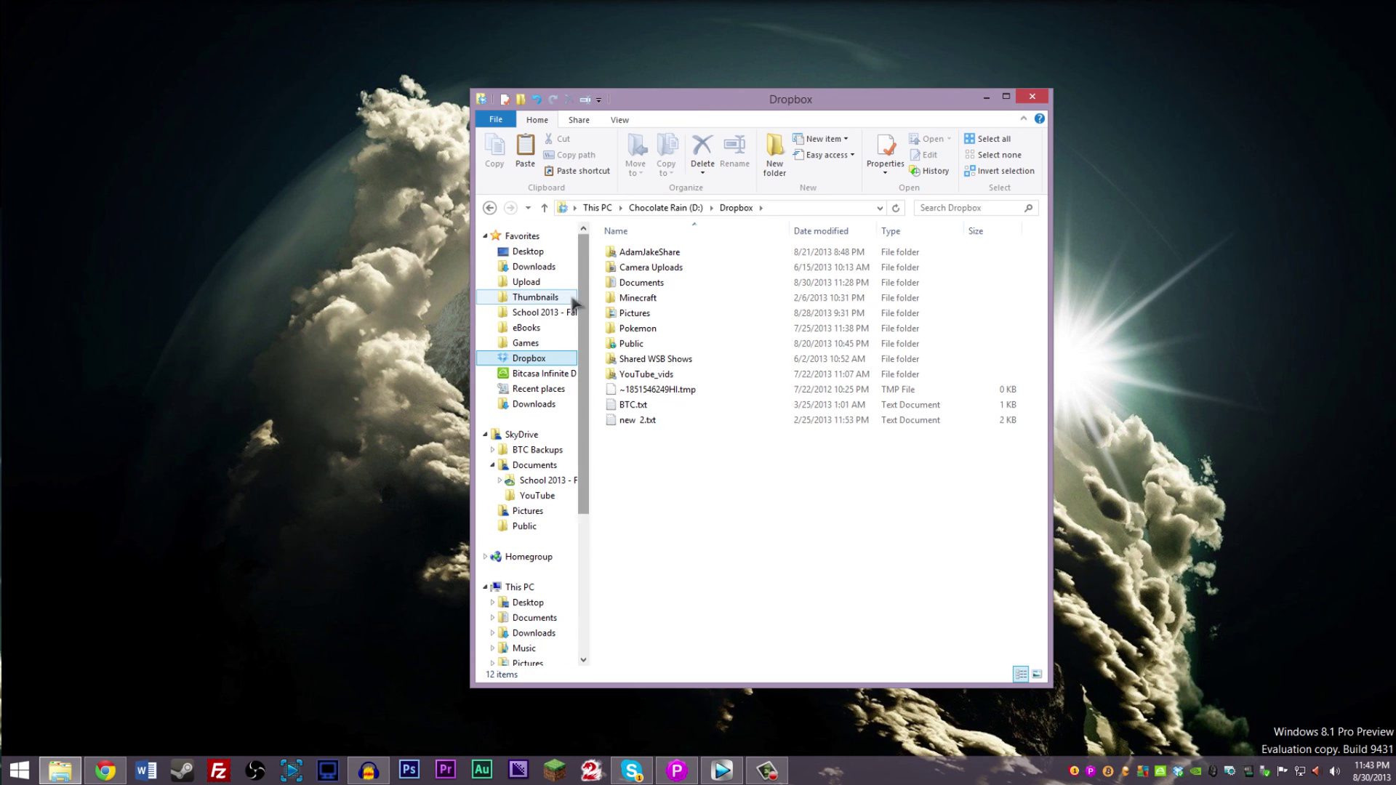
left_click(530, 253)
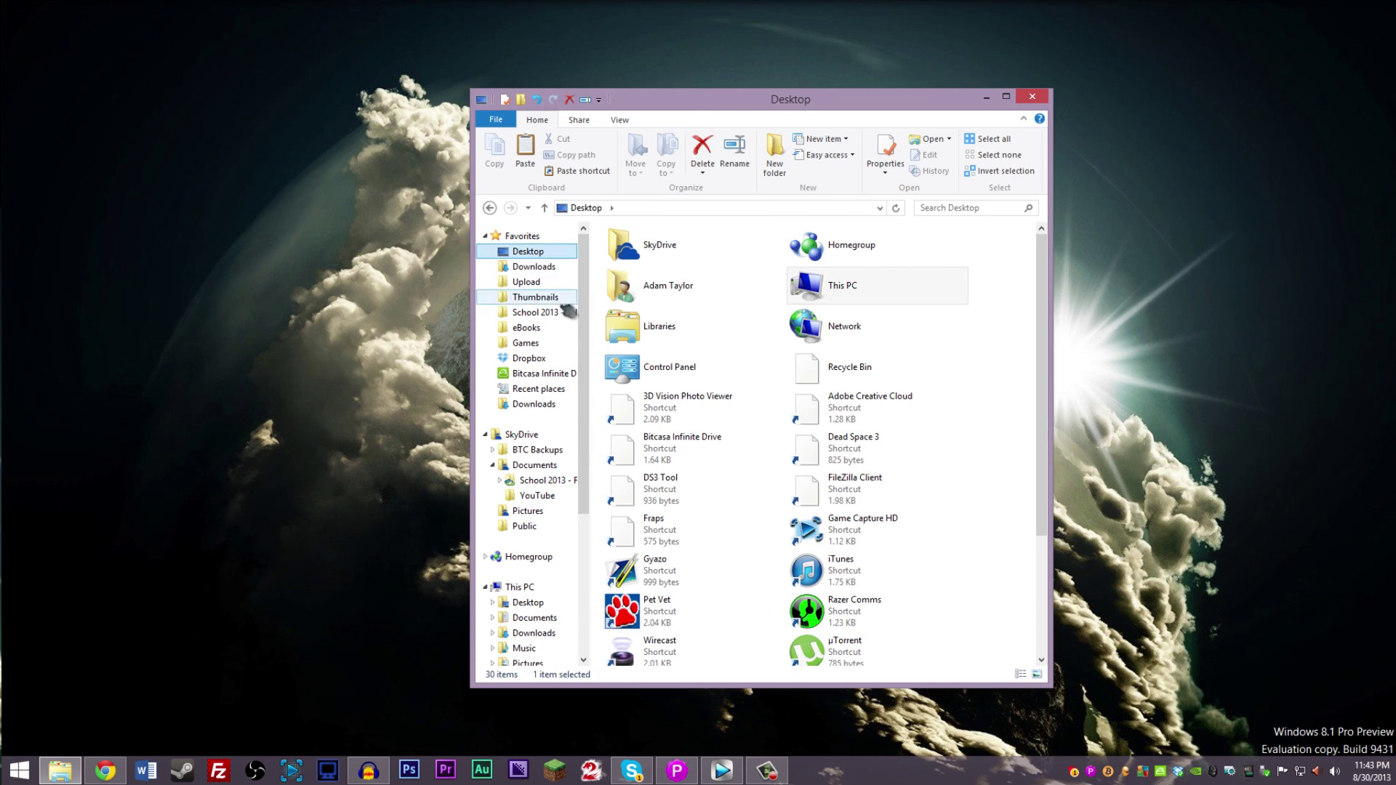
left_click(1031, 96)
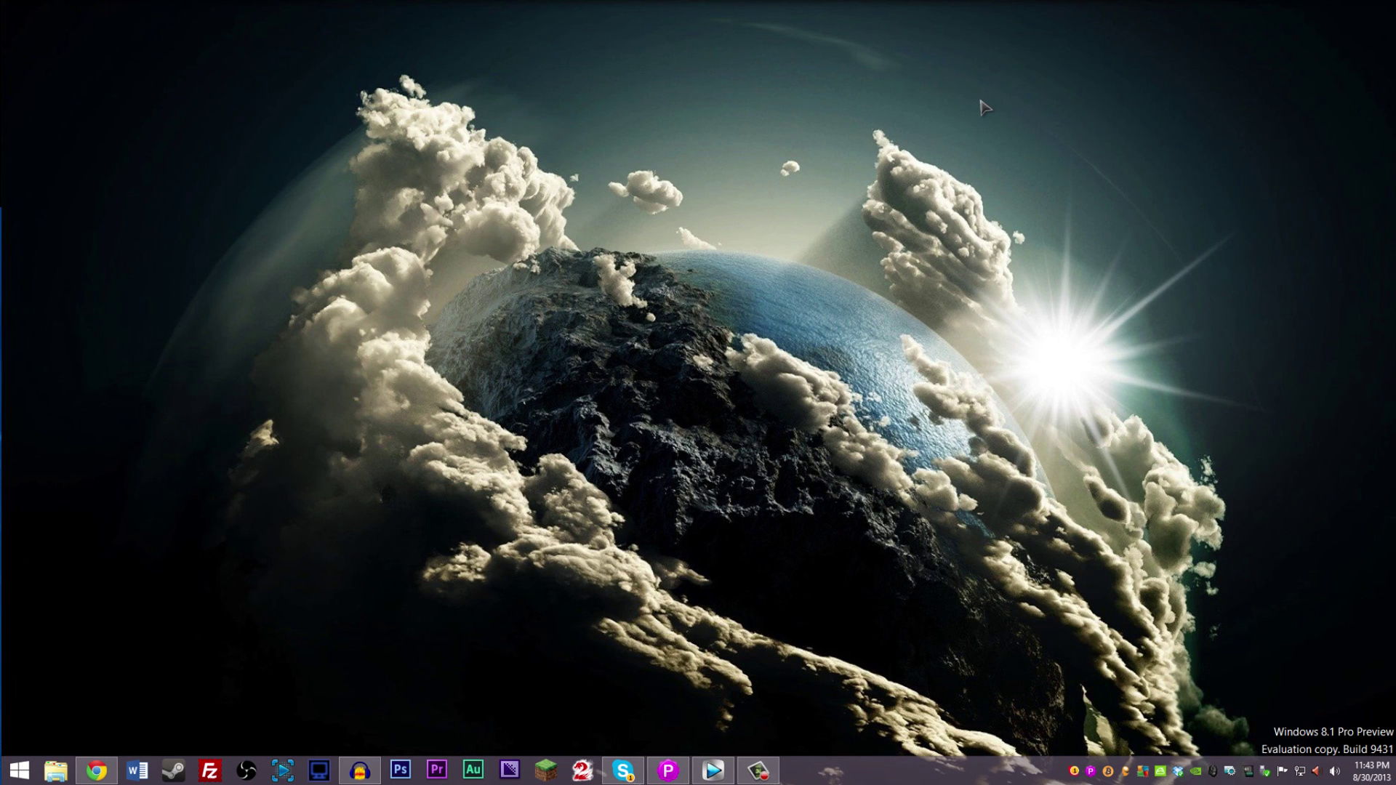
Step: Browse the Start screen to the Games and Web & Media groups and return to Home from the zoomed-out overview
left_click(19, 770)
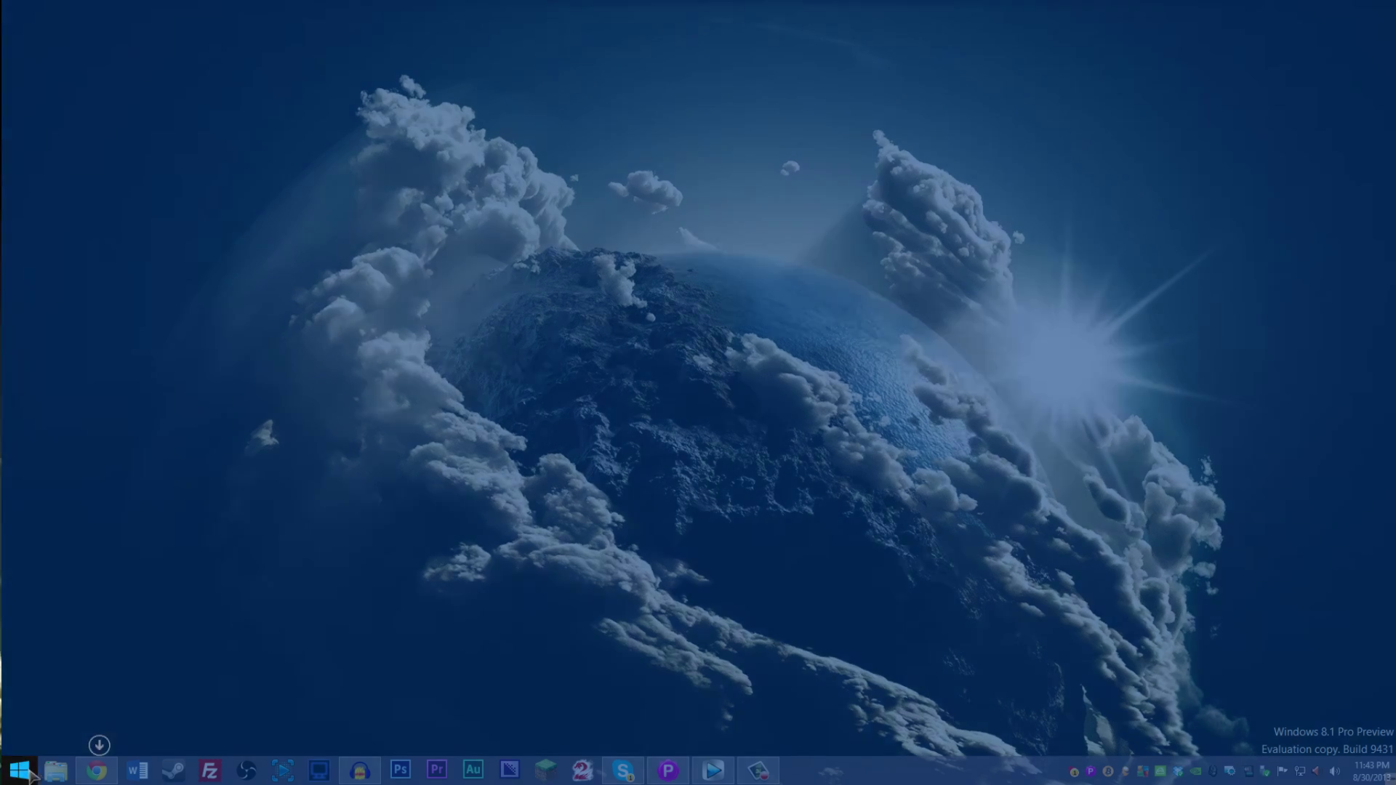
left_click_drag(600, 779, 1131, 780)
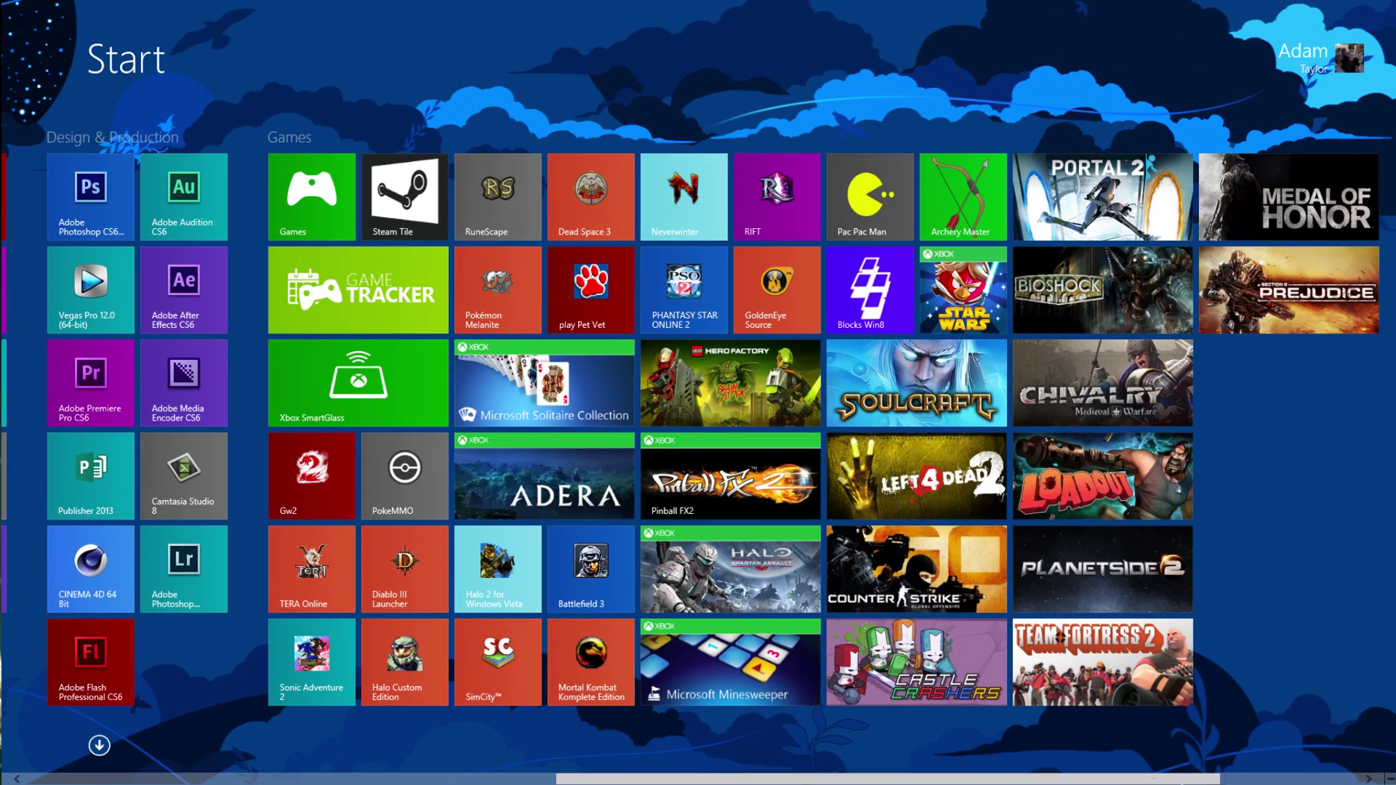
scroll(1040, 764, "down", 3)
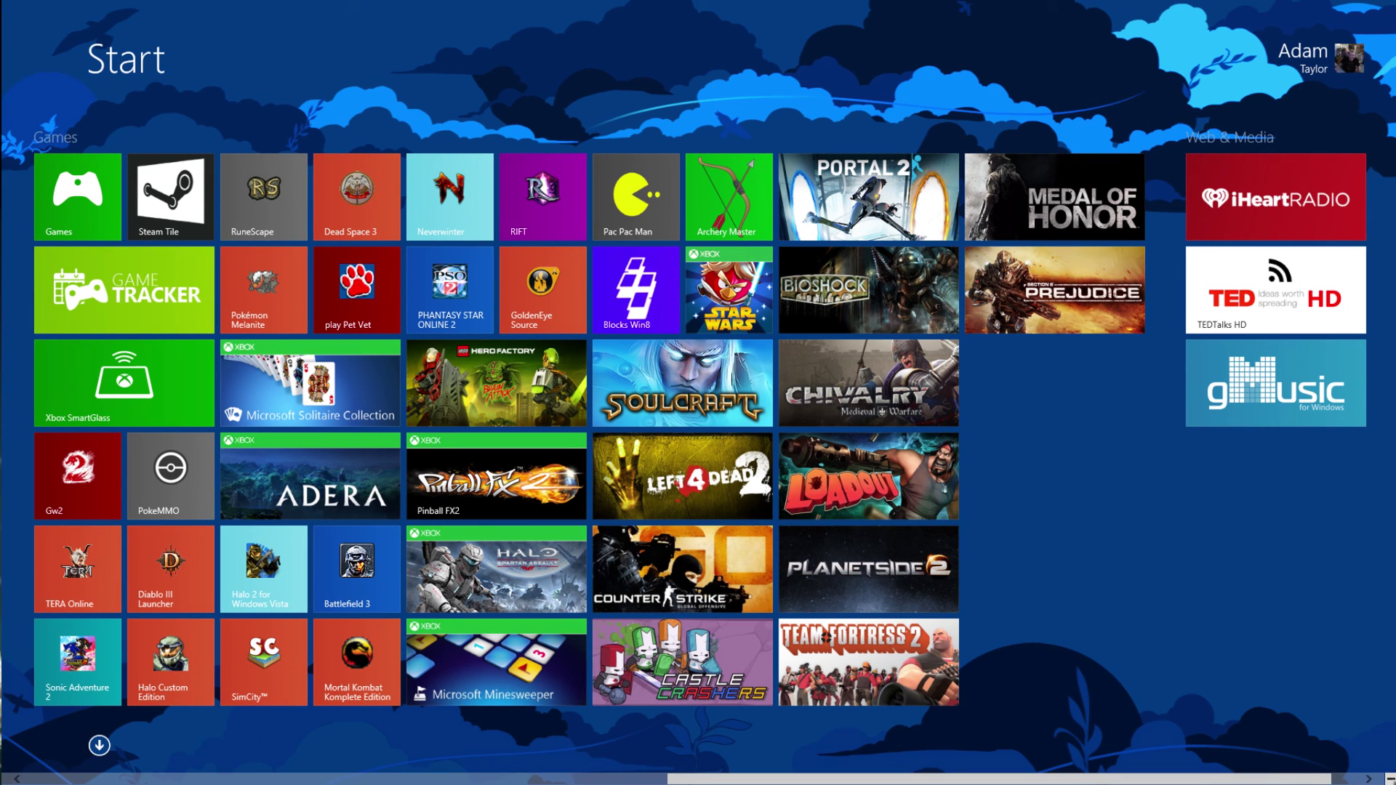
left_click(1387, 779)
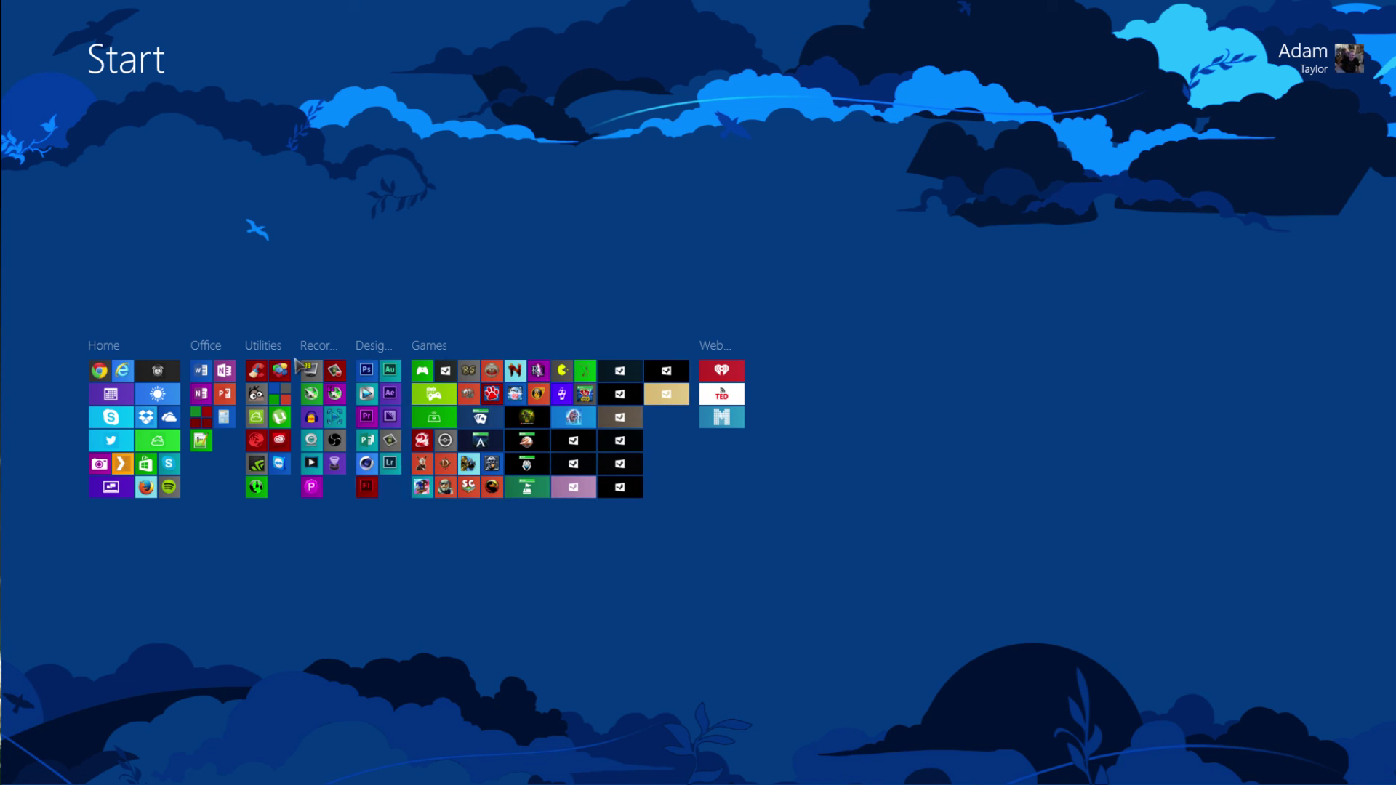
left_click(142, 409)
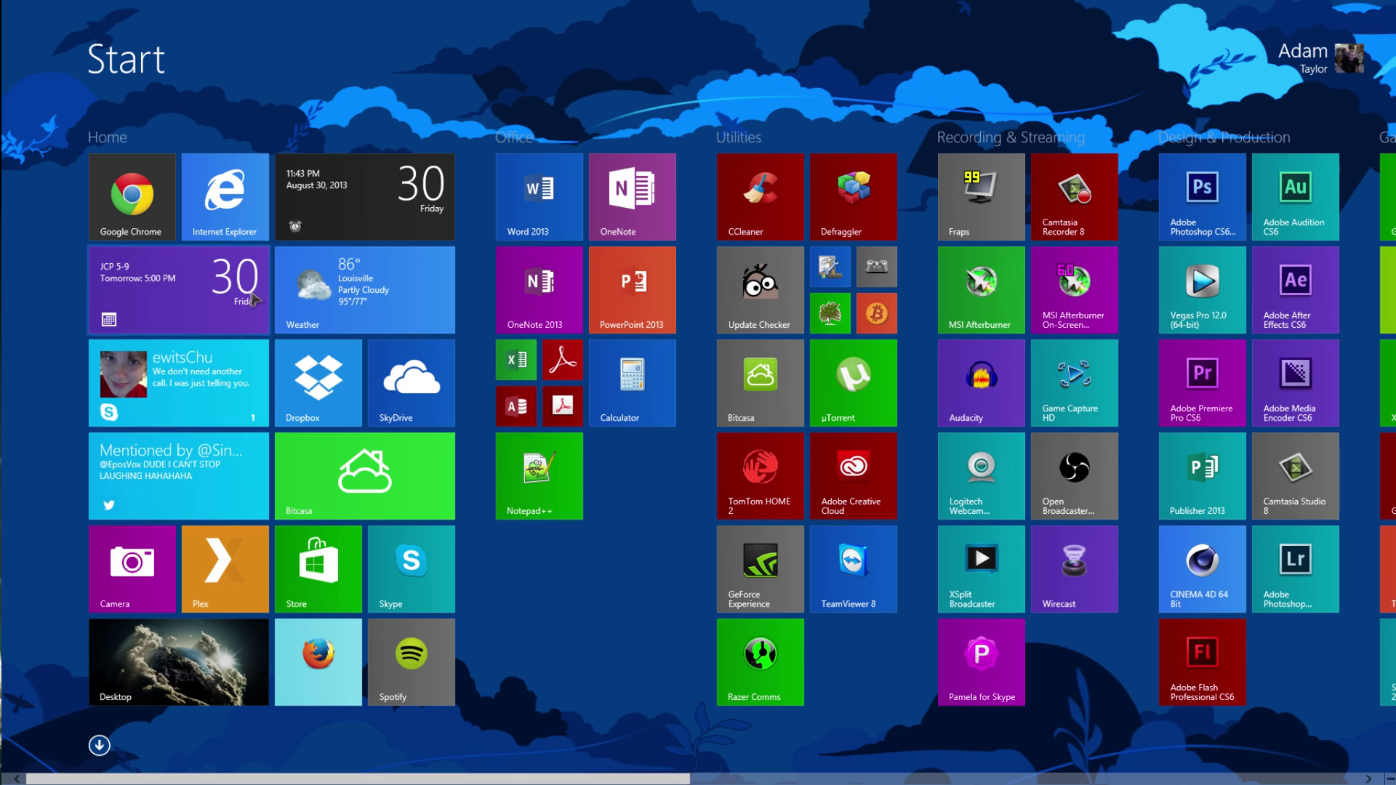
Step: Show and dismiss the Start screen's Customize option, and jump to the Games group from the zoomed-out overview
right_click(610, 662)
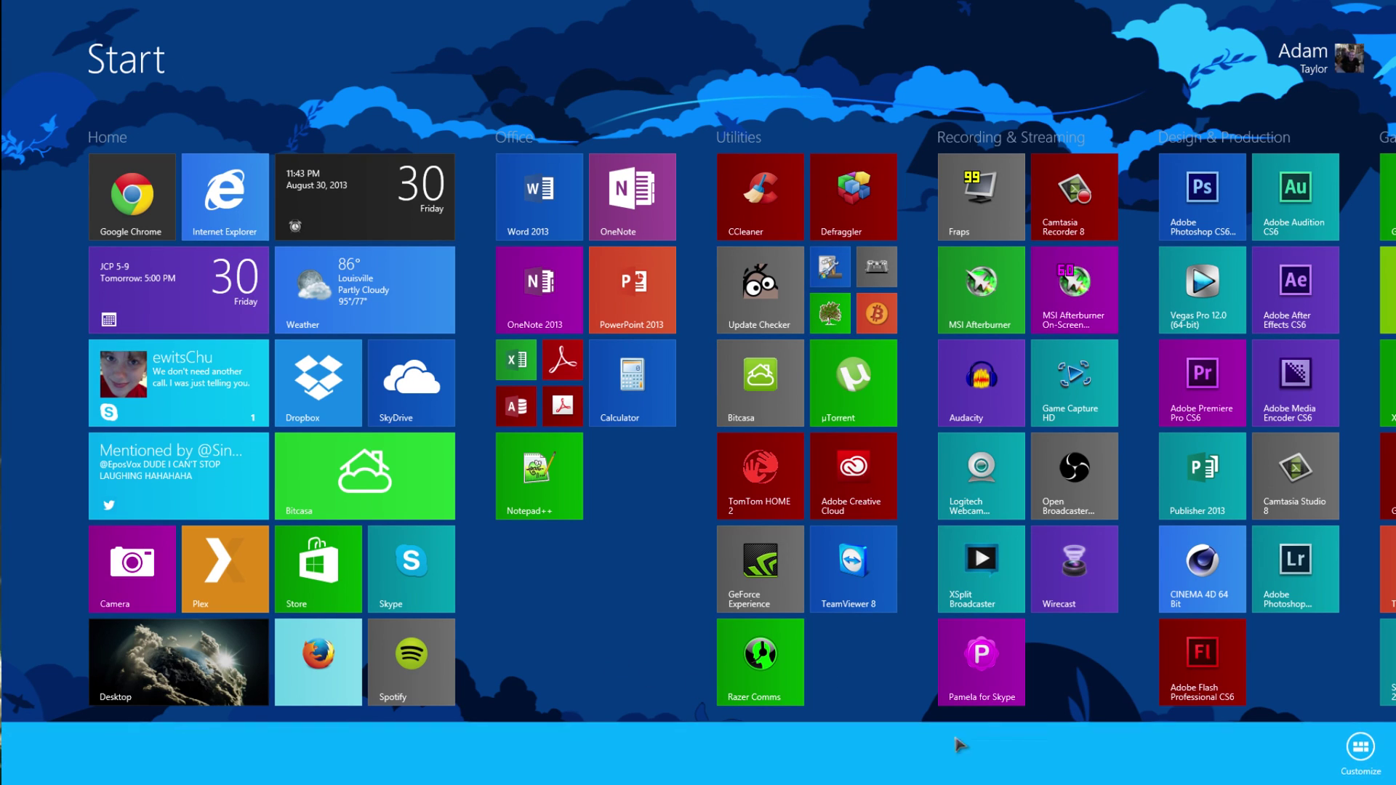
left_click(1285, 665)
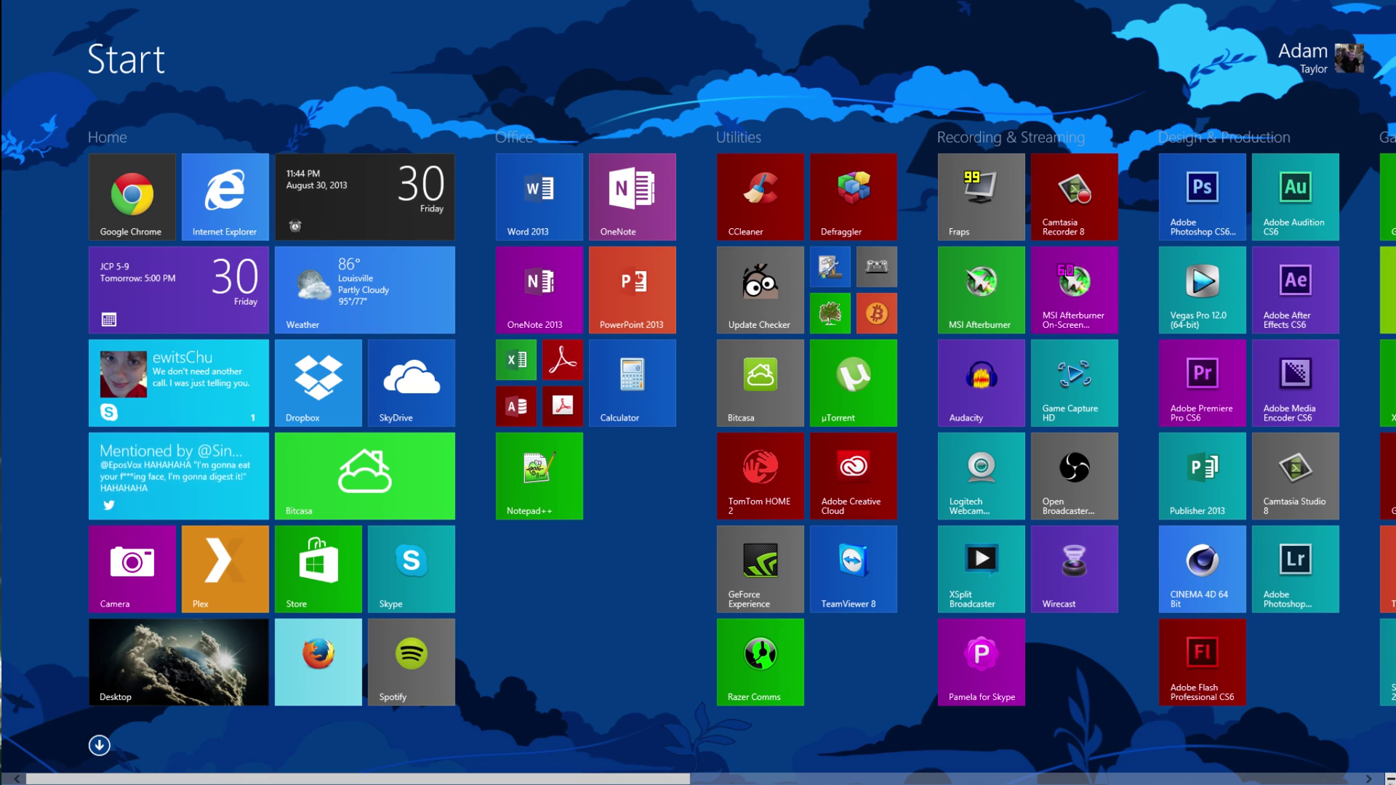
left_click(1389, 778)
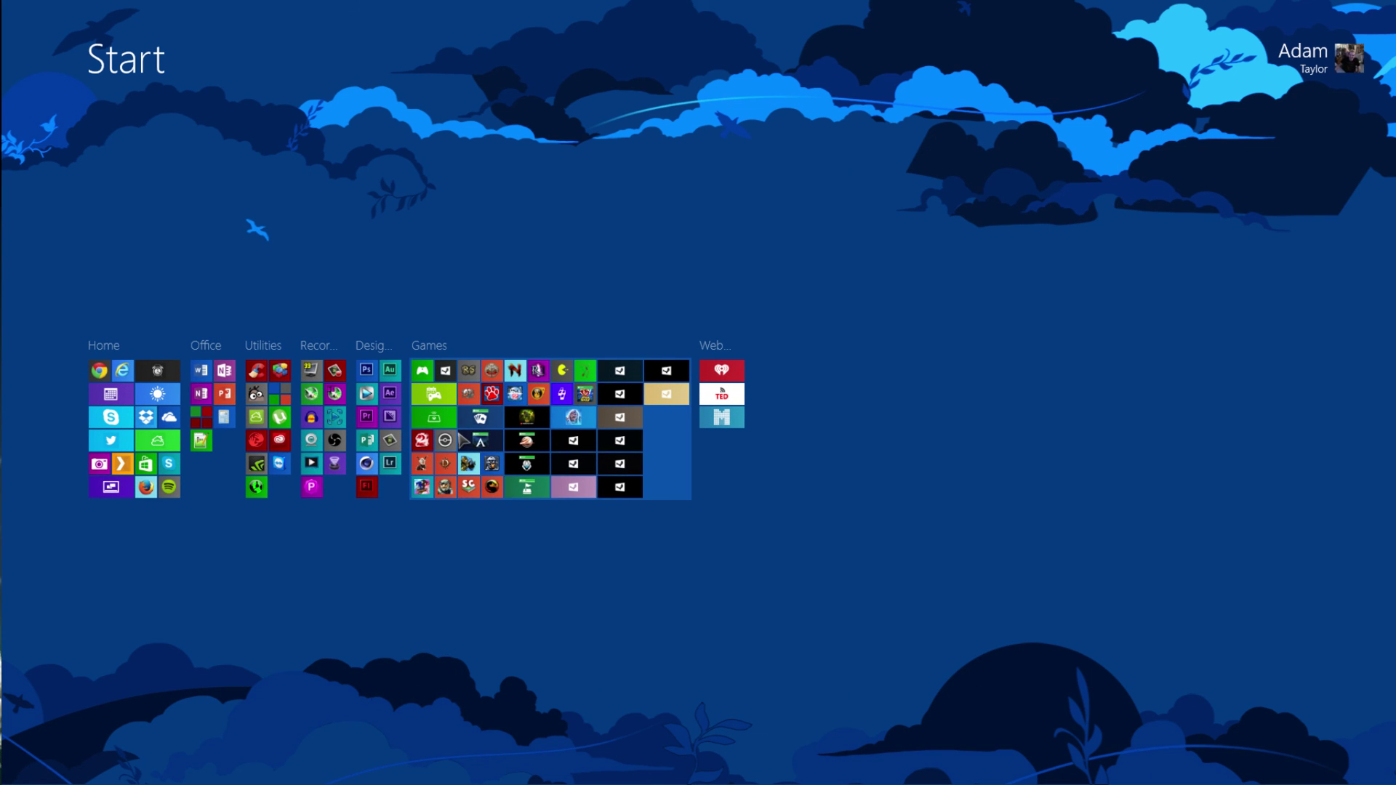
left_click(437, 496)
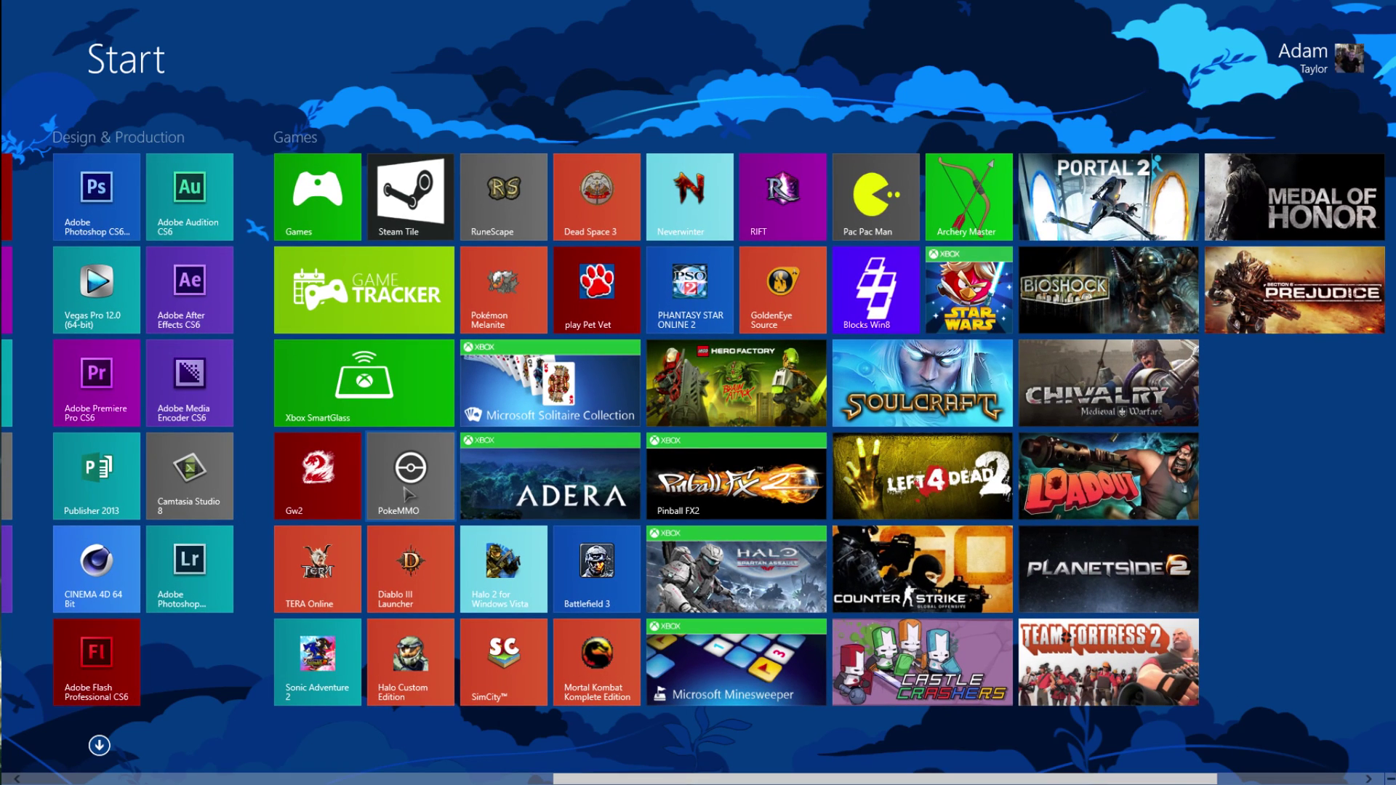